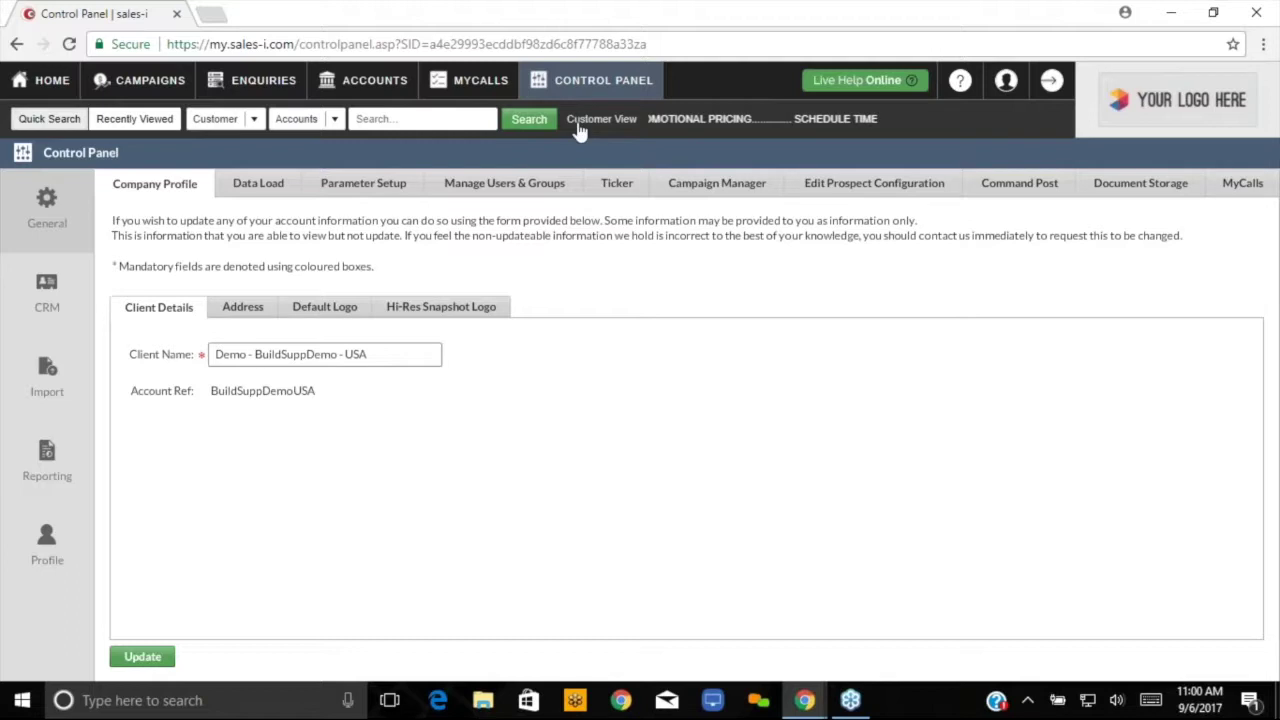
# - List all 34 users under Manage Users & Groups with inactive users included
pyautogui.click(539, 186)
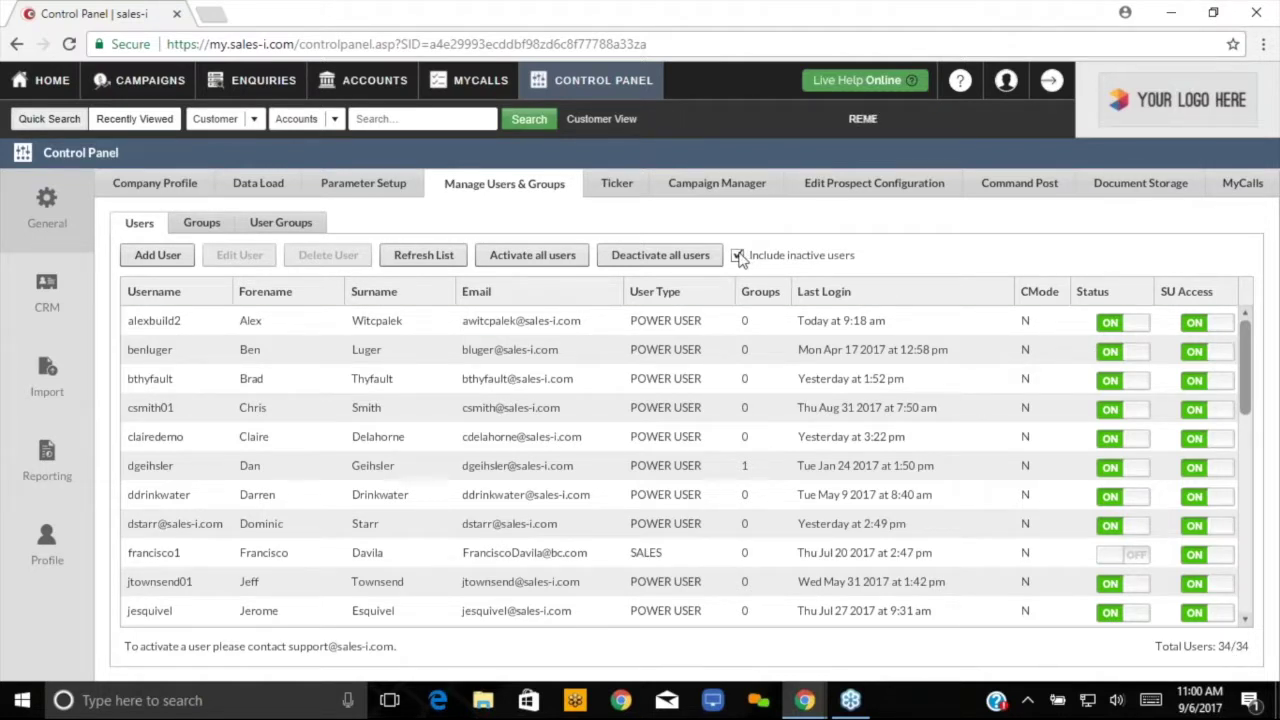
pyautogui.click(738, 256)
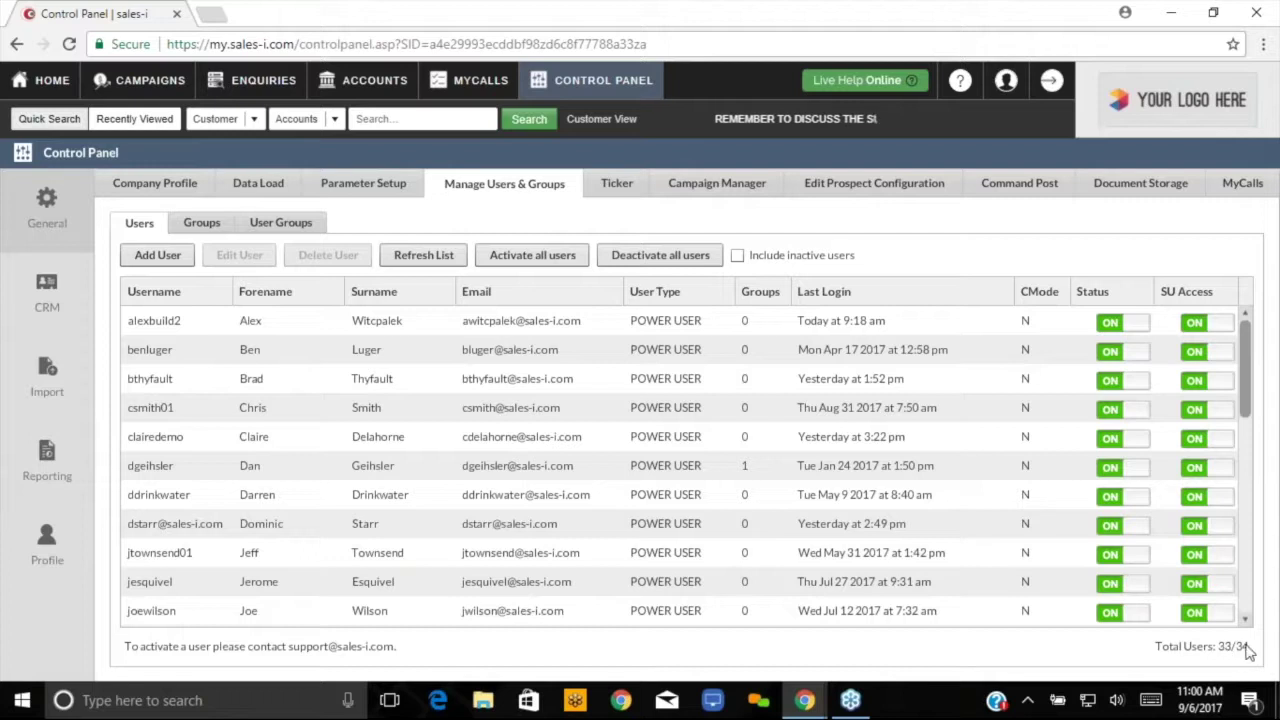
pyautogui.click(738, 257)
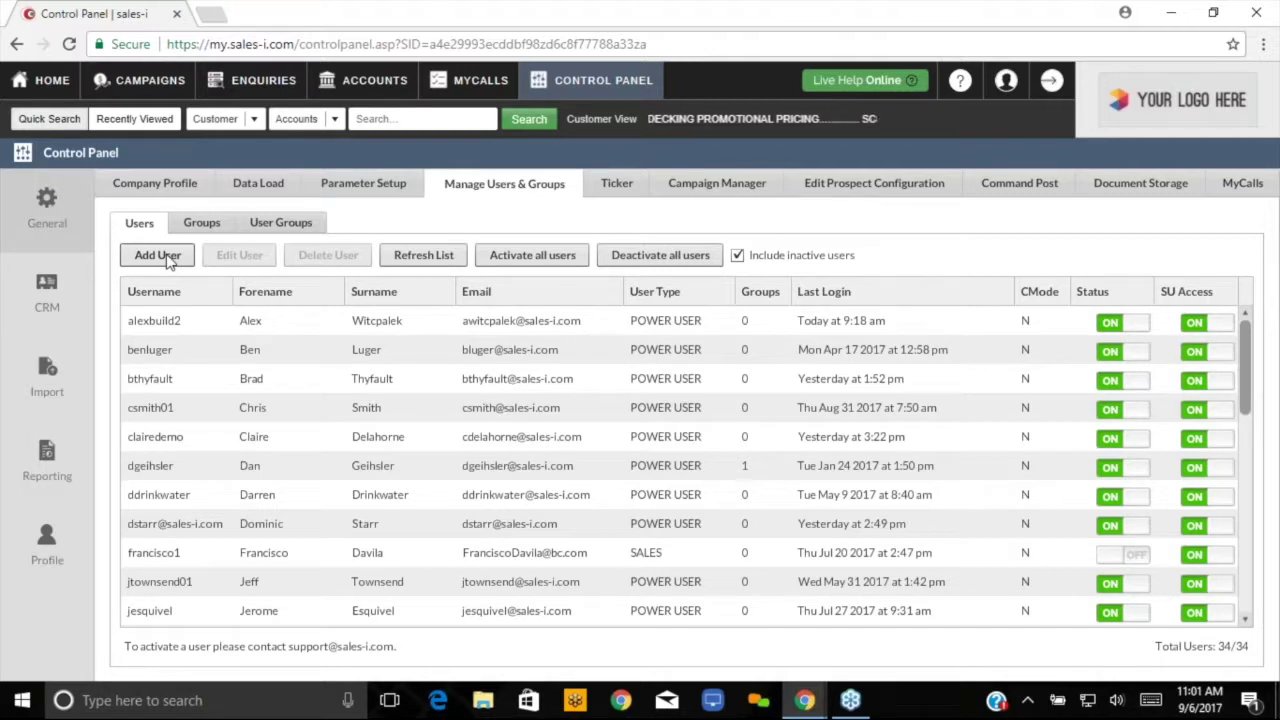
# - Open a blank Add User form and enter the new user's e-mail address as the Username
pyautogui.click(158, 256)
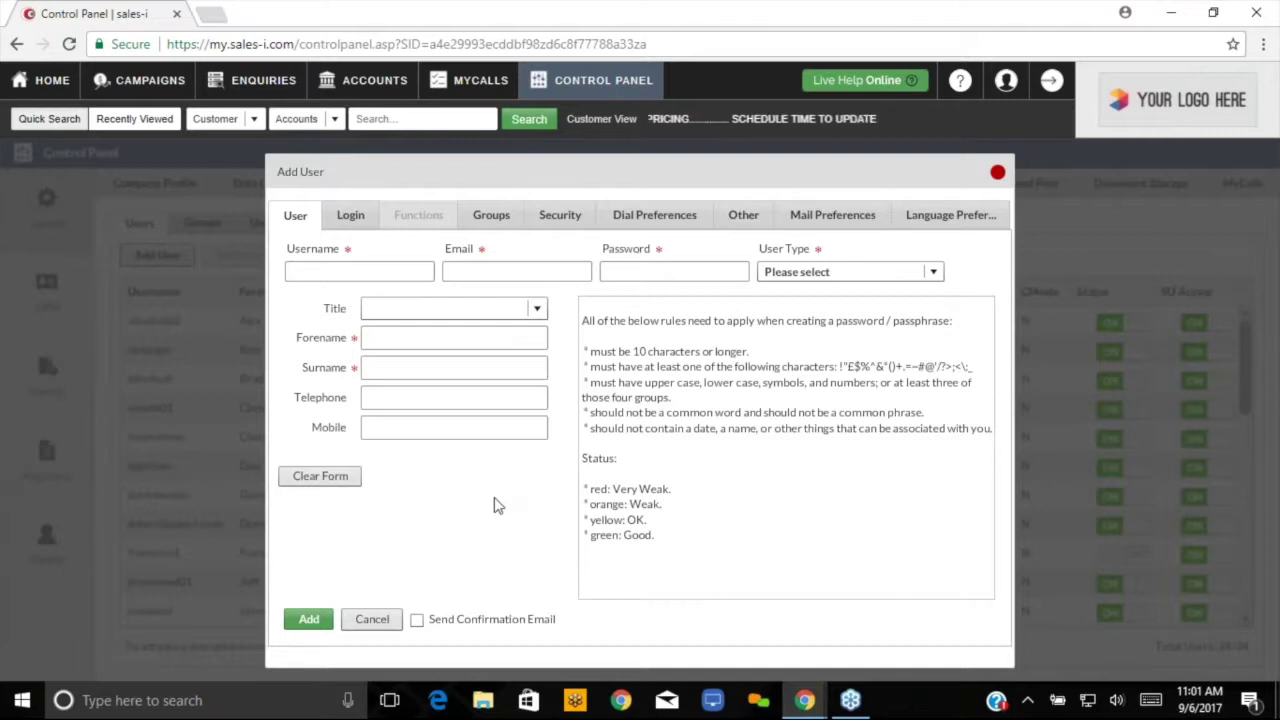
pyautogui.click(325, 270)
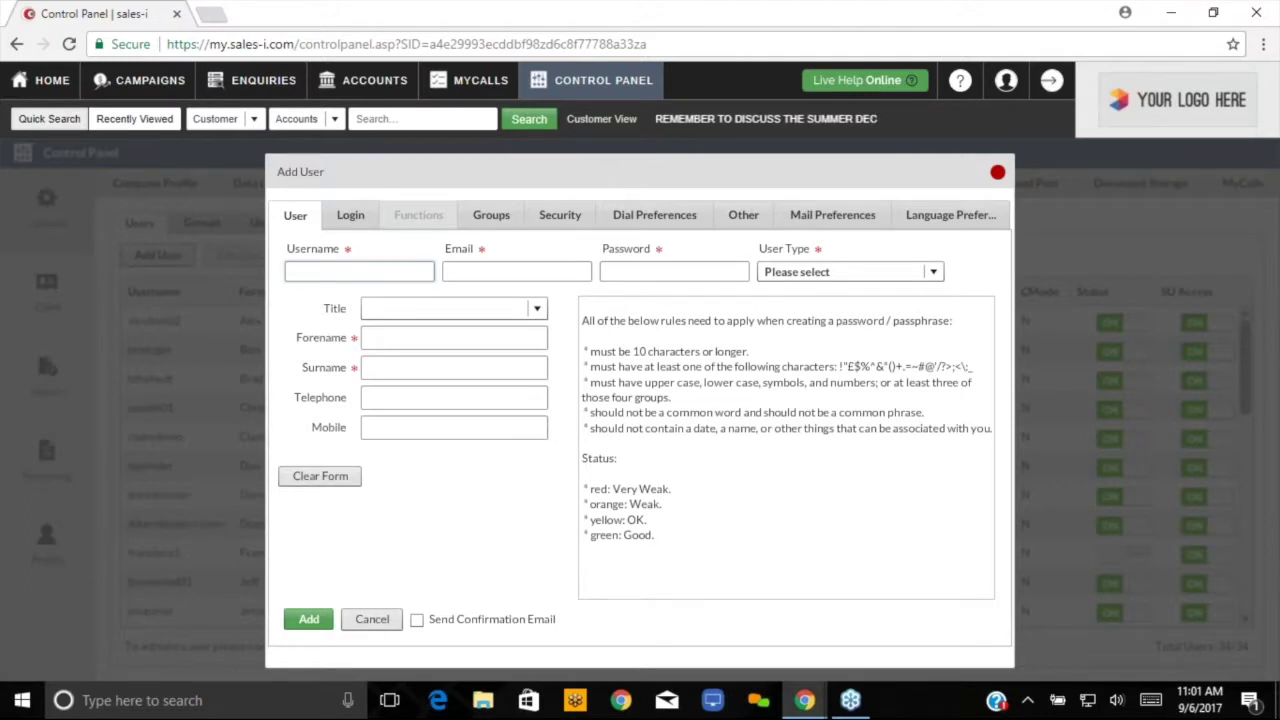
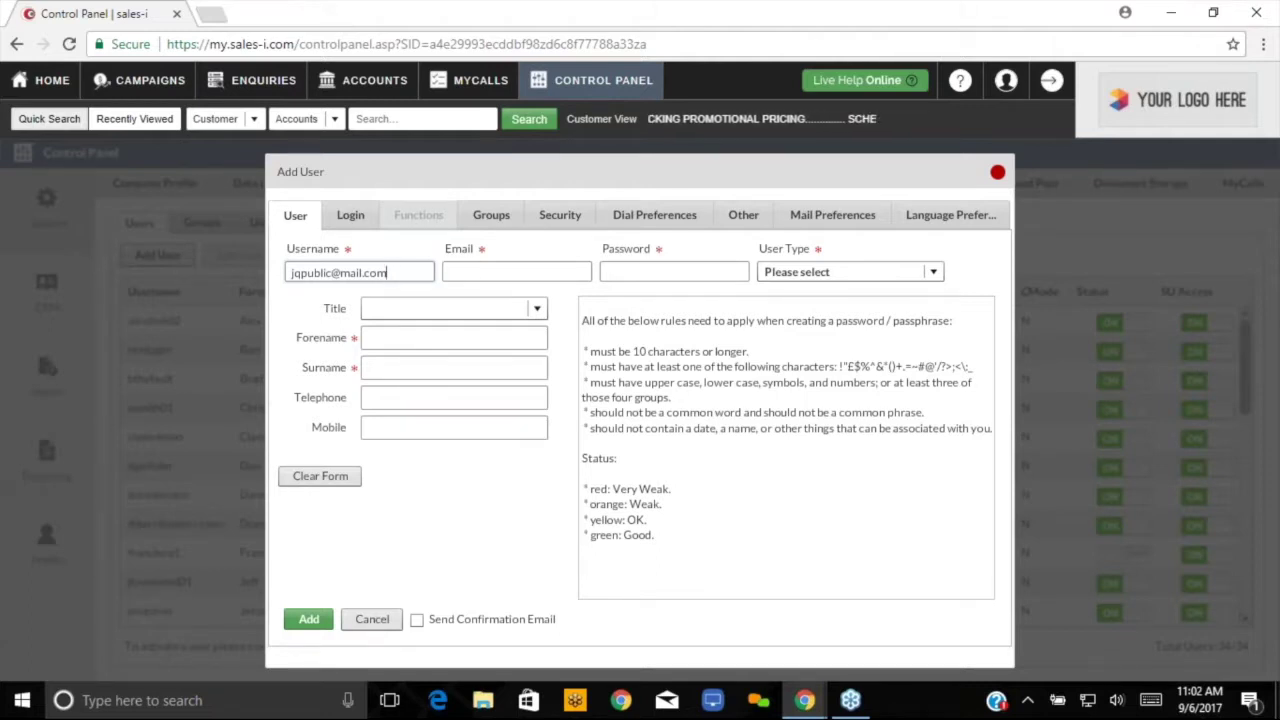
# - Enter the same e-mail address in the Email field of the Add User form
pyautogui.click(480, 271)
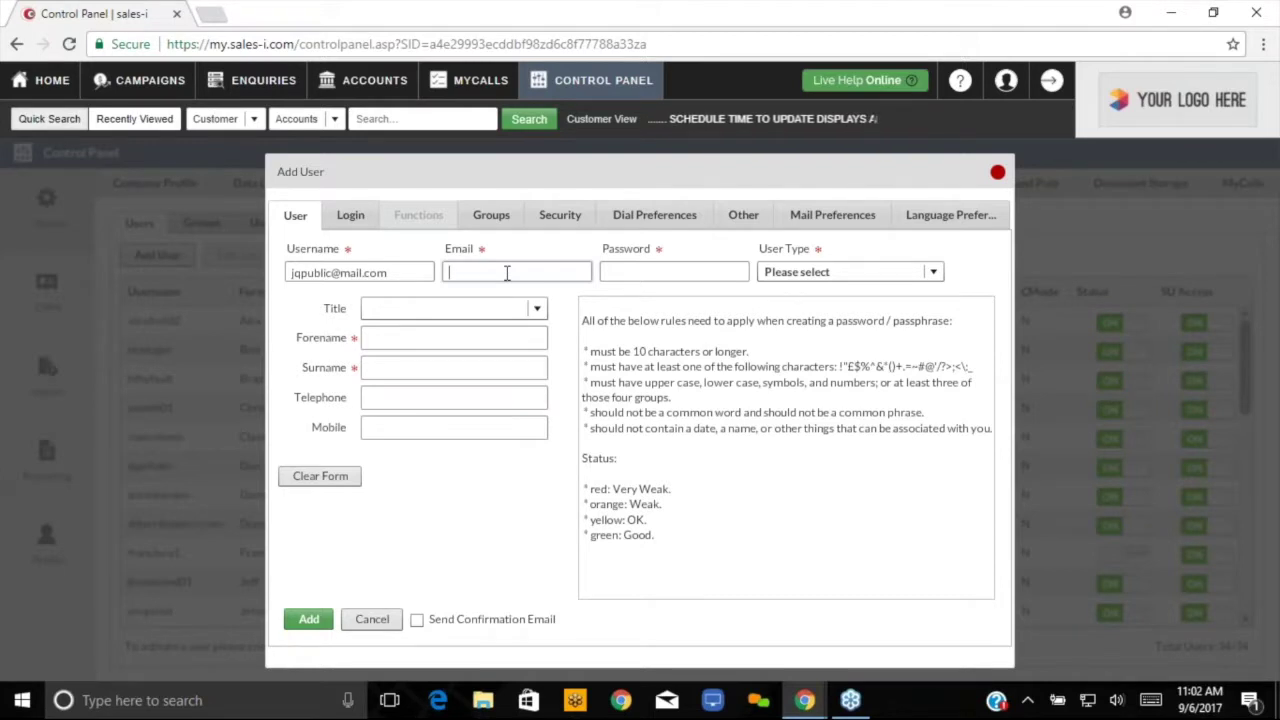
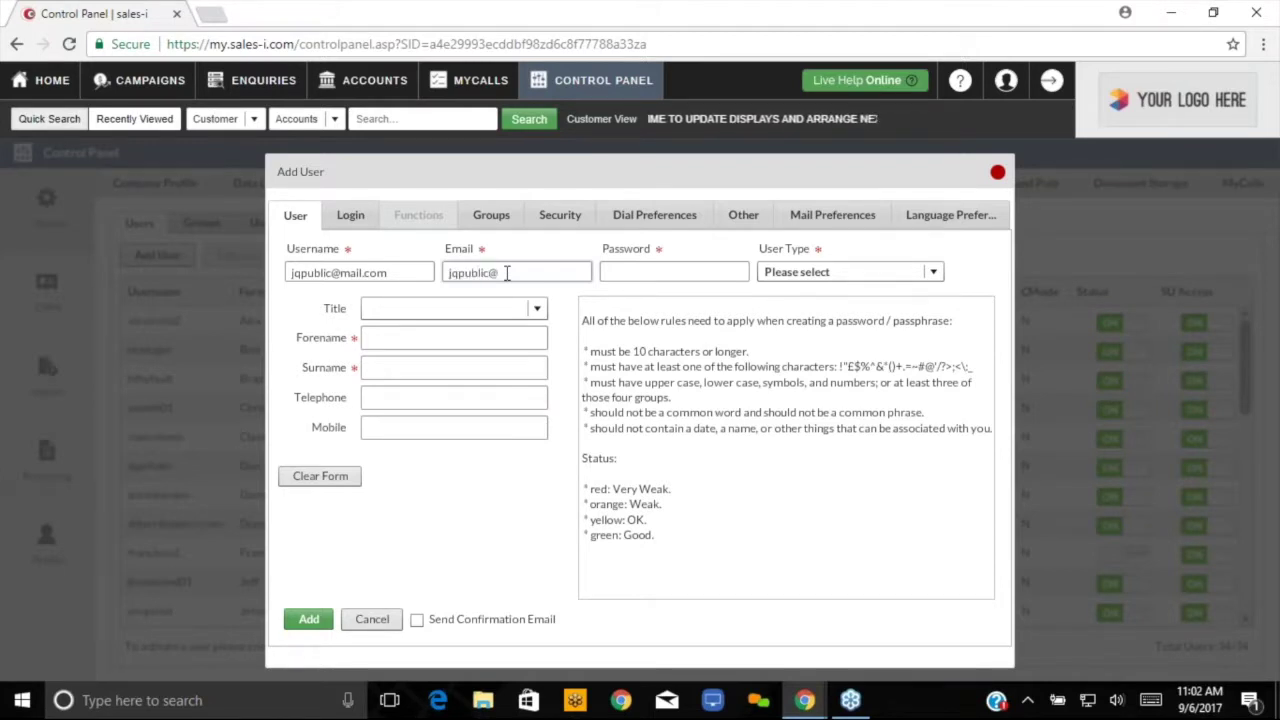
pyautogui.press('Tab')
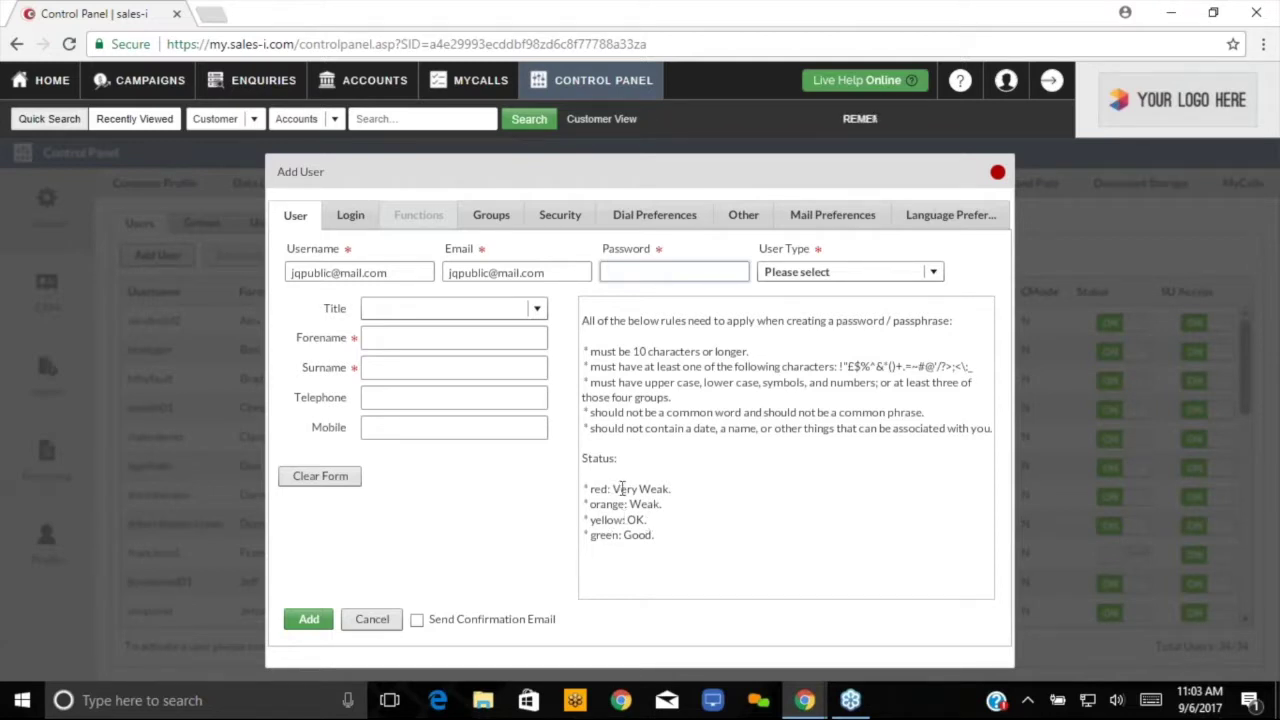
# - Give the new user a strong password that the strength checker rates Good
pyautogui.click(664, 488)
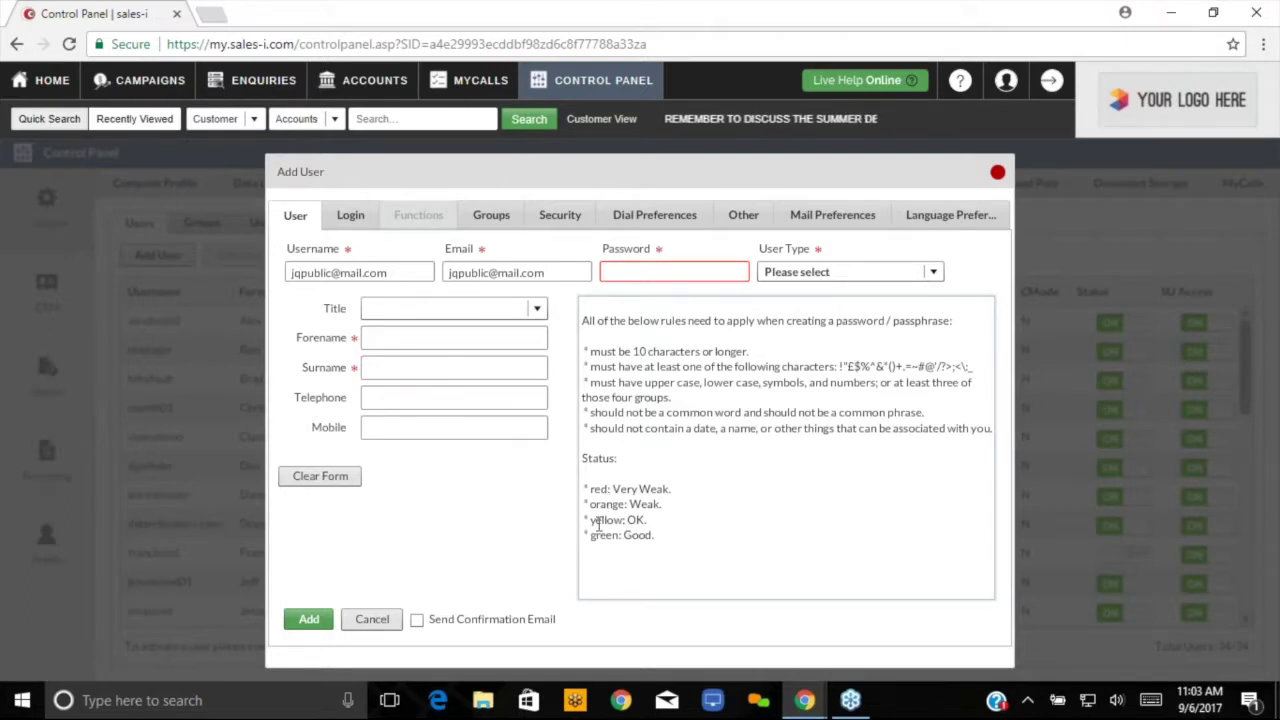
pyautogui.click(674, 272)
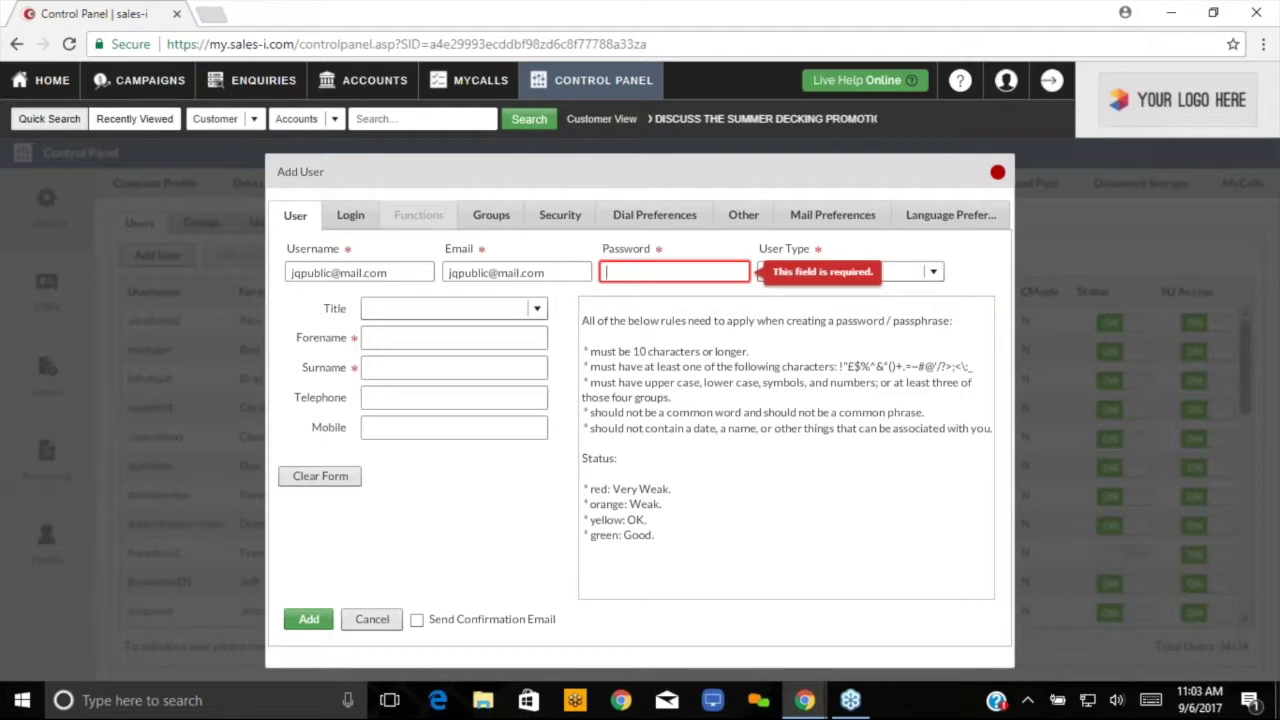
pyautogui.write('P')
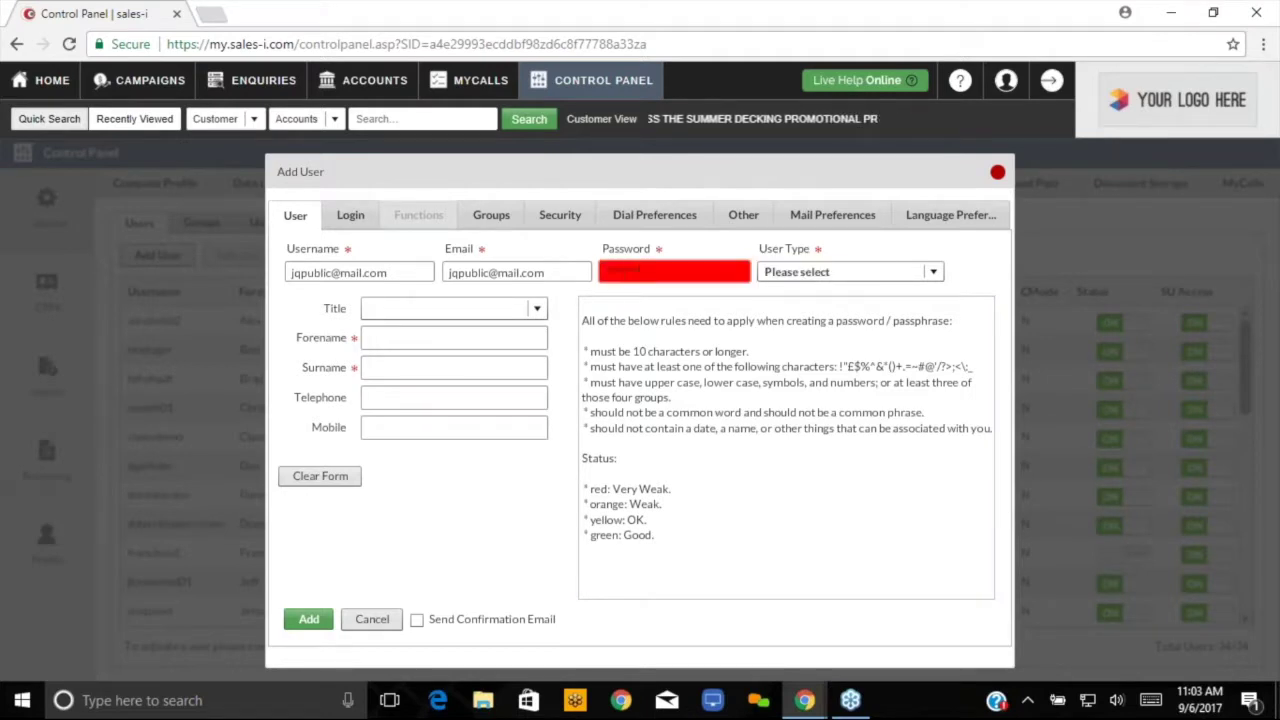
pyautogui.write('assword123!')
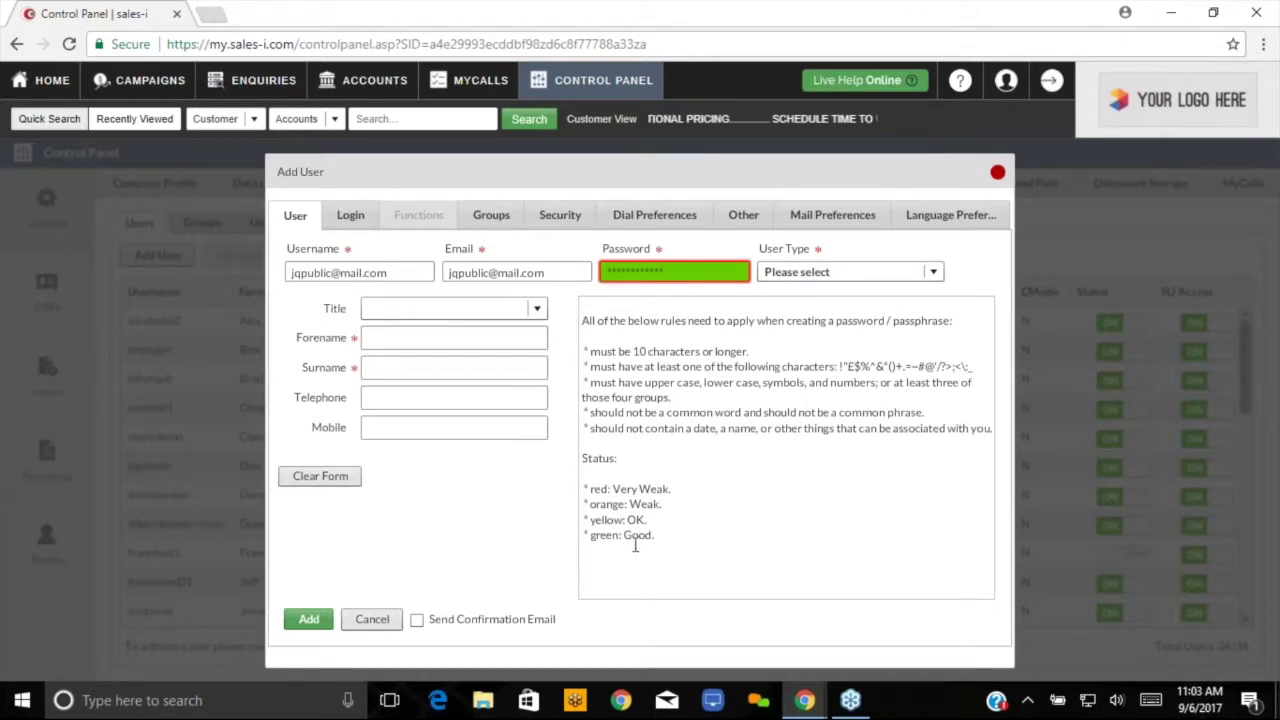
pyautogui.click(933, 273)
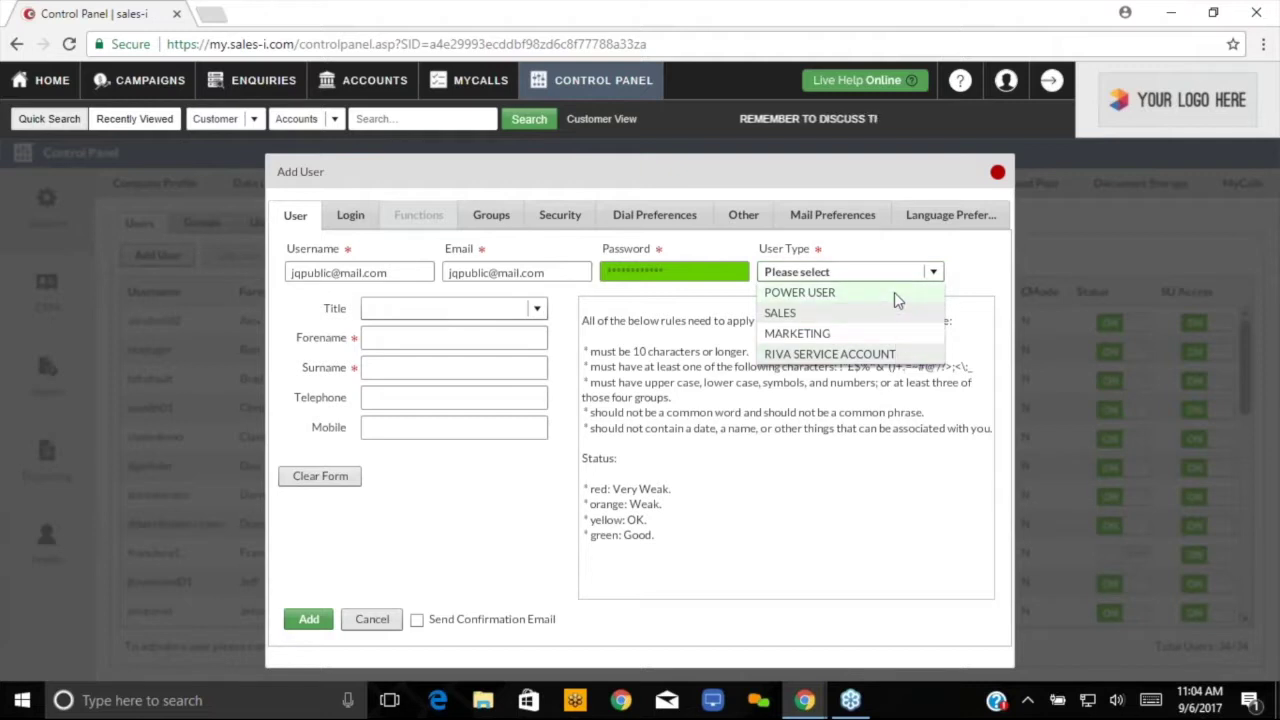
# - Set User Type to SALES, enter the user's forename and surname, and create the account
pyautogui.click(836, 316)
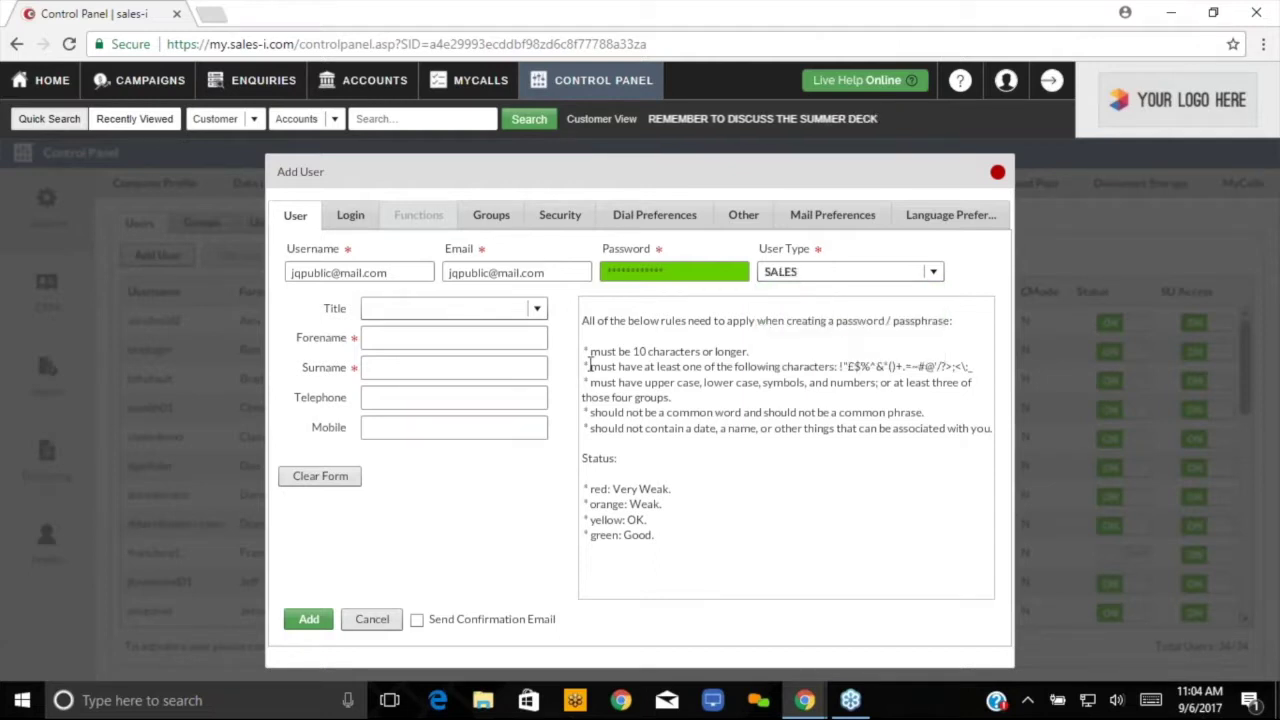
pyautogui.click(537, 310)
pyautogui.click(537, 310)
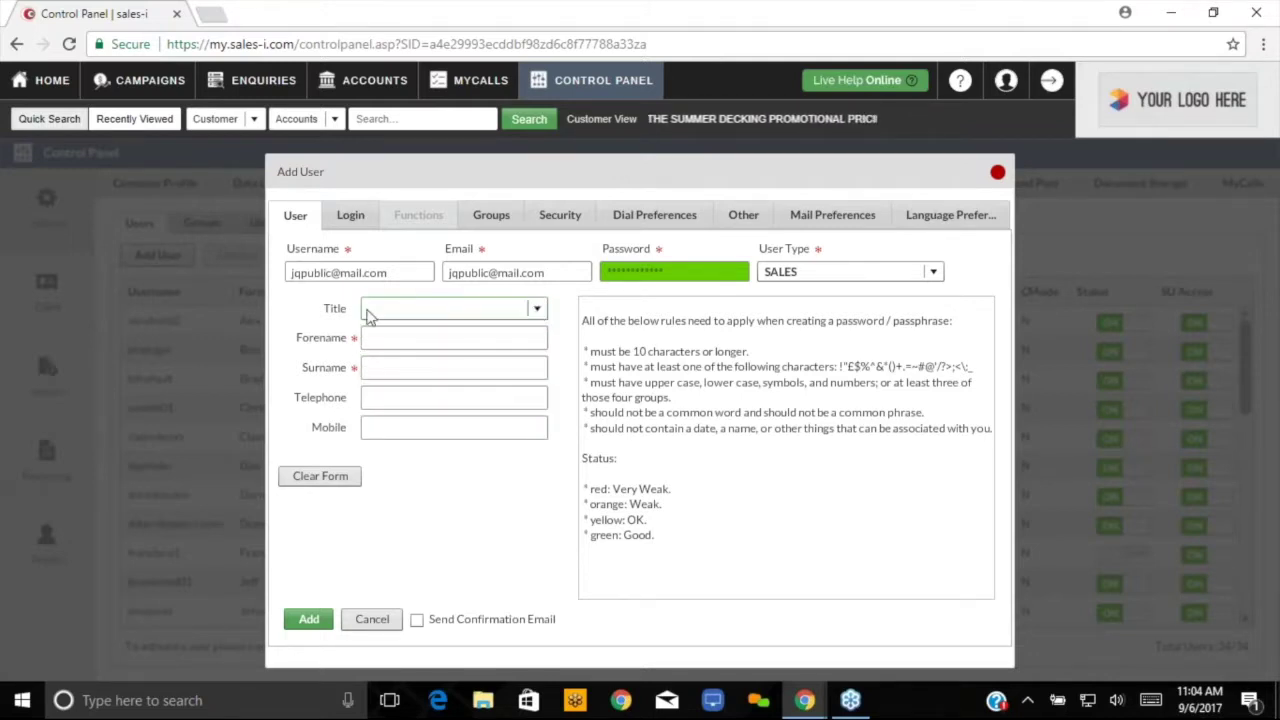
pyautogui.click(410, 341)
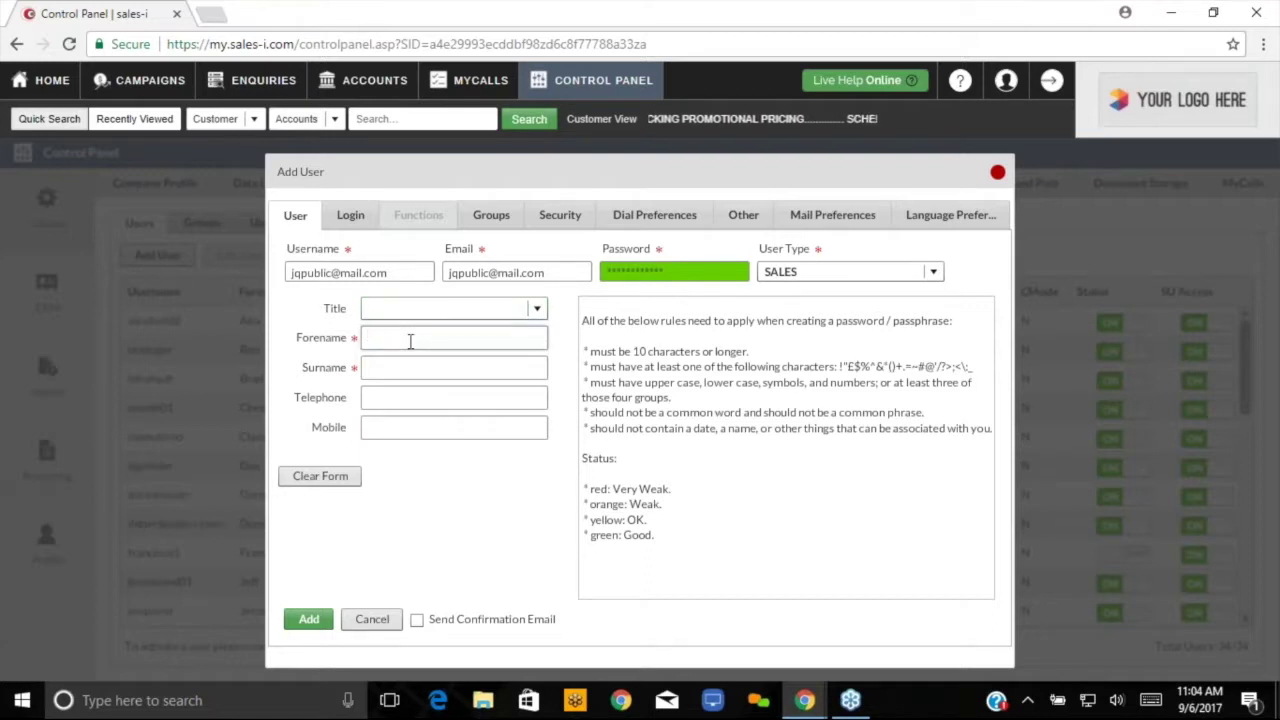
pyautogui.write('Joh')
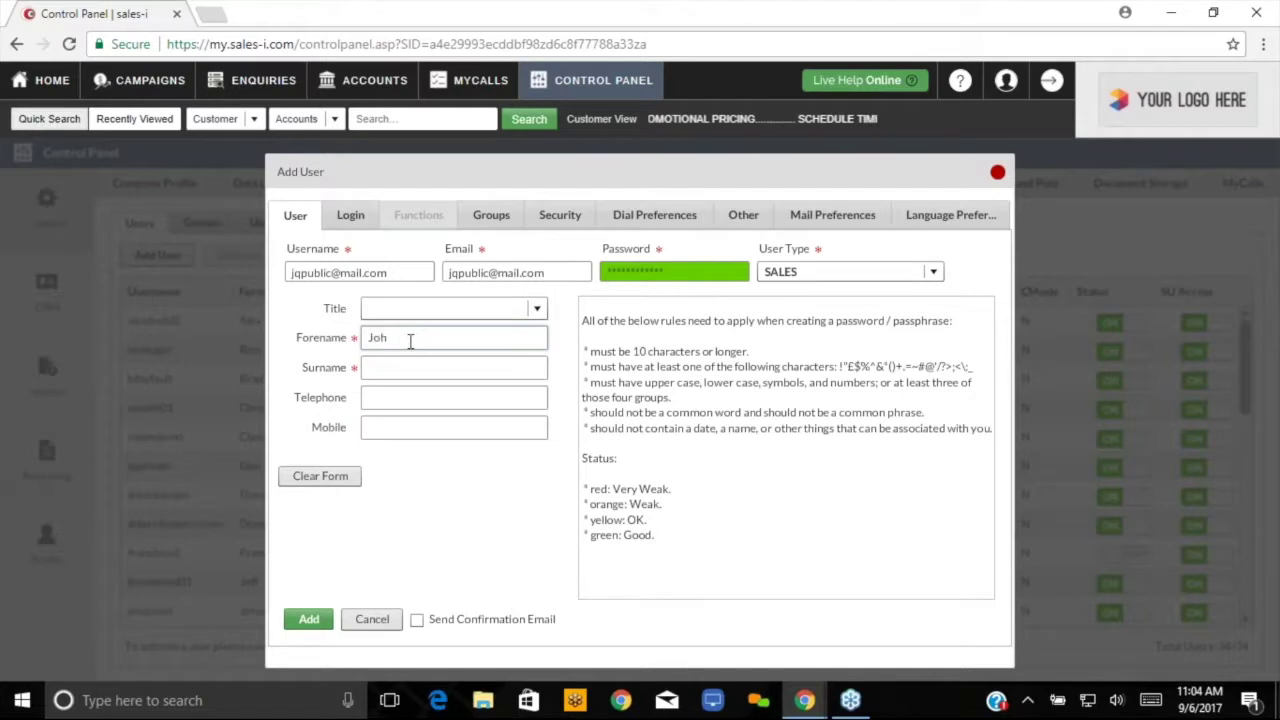
pyautogui.write('nny')
pyautogui.press('Tab')
pyautogui.write('Public')
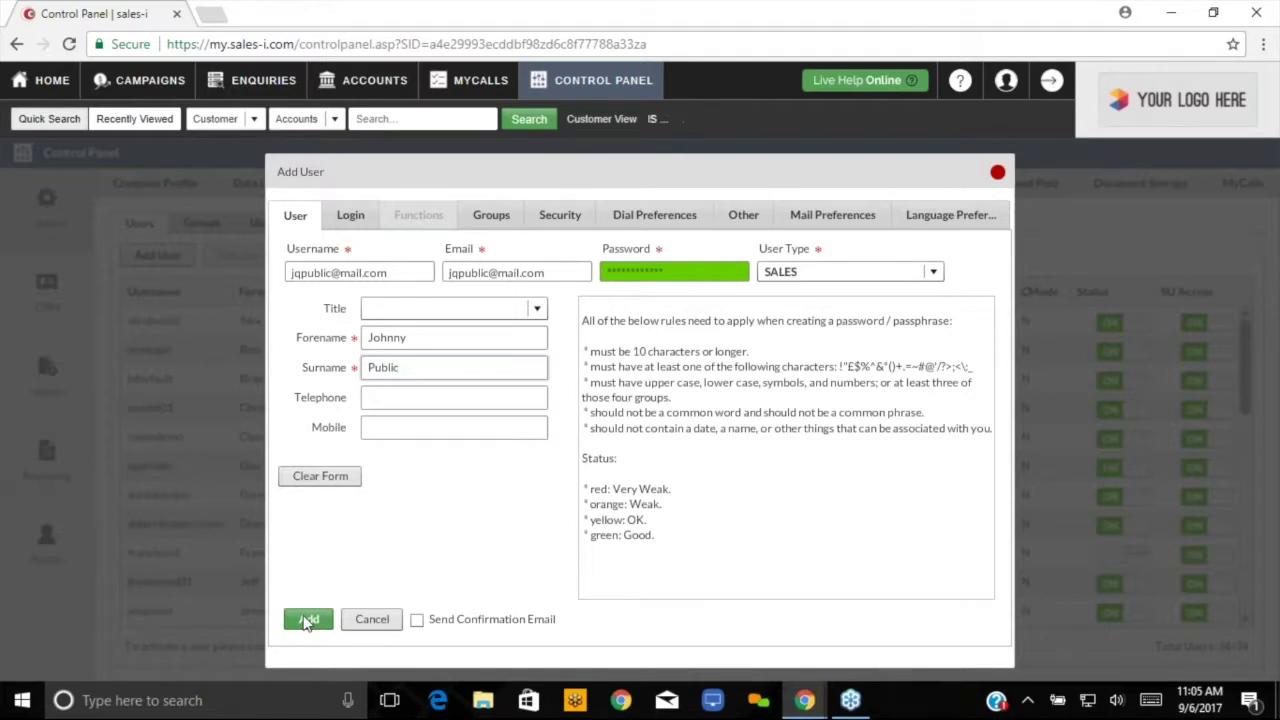
pyautogui.click(307, 621)
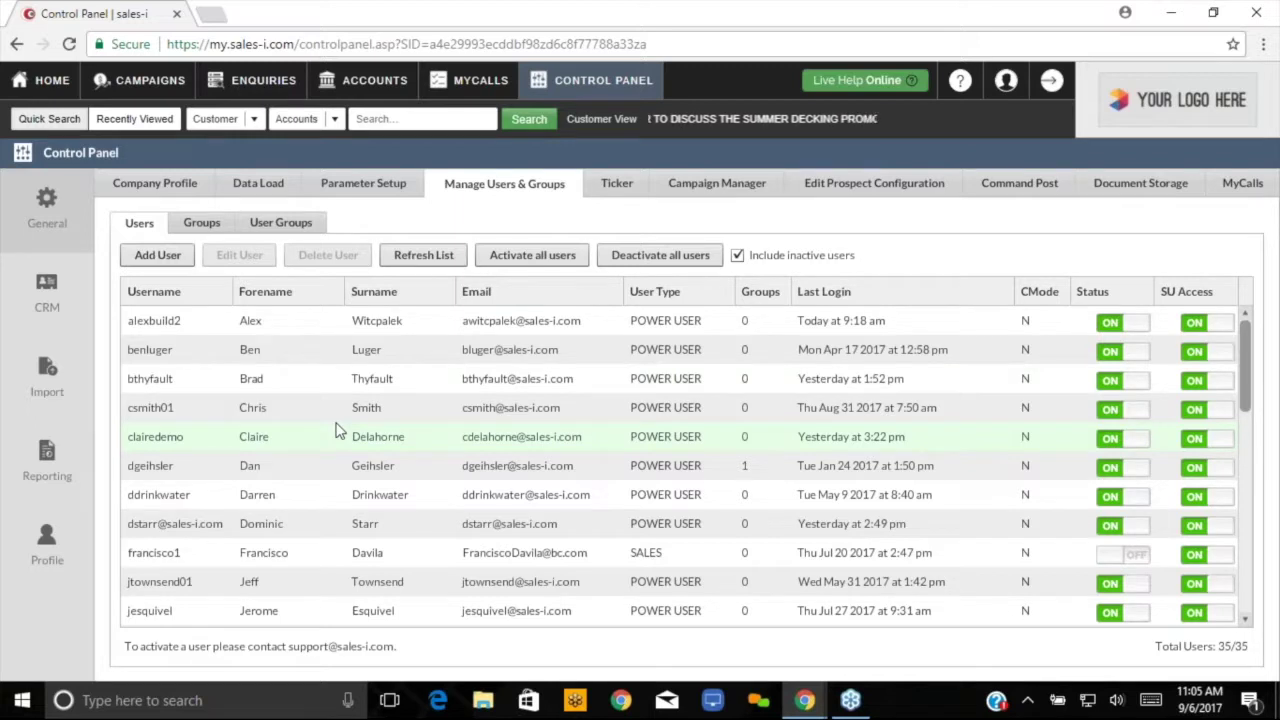
# - Scroll the Users table to the new SALES user's row, status on and SU Access off
pyautogui.scroll(-1, 337, 430)
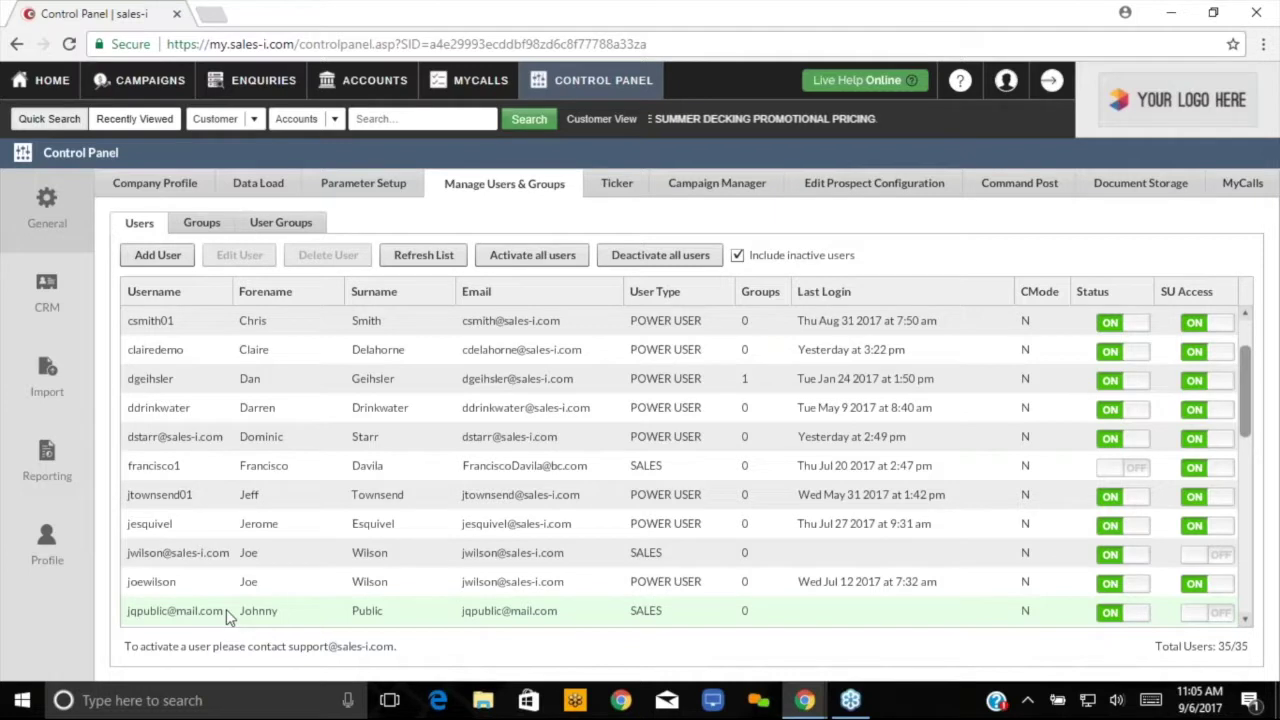
# - Open the new user in Edit User and view its Functions list
pyautogui.doubleClick(314, 612)
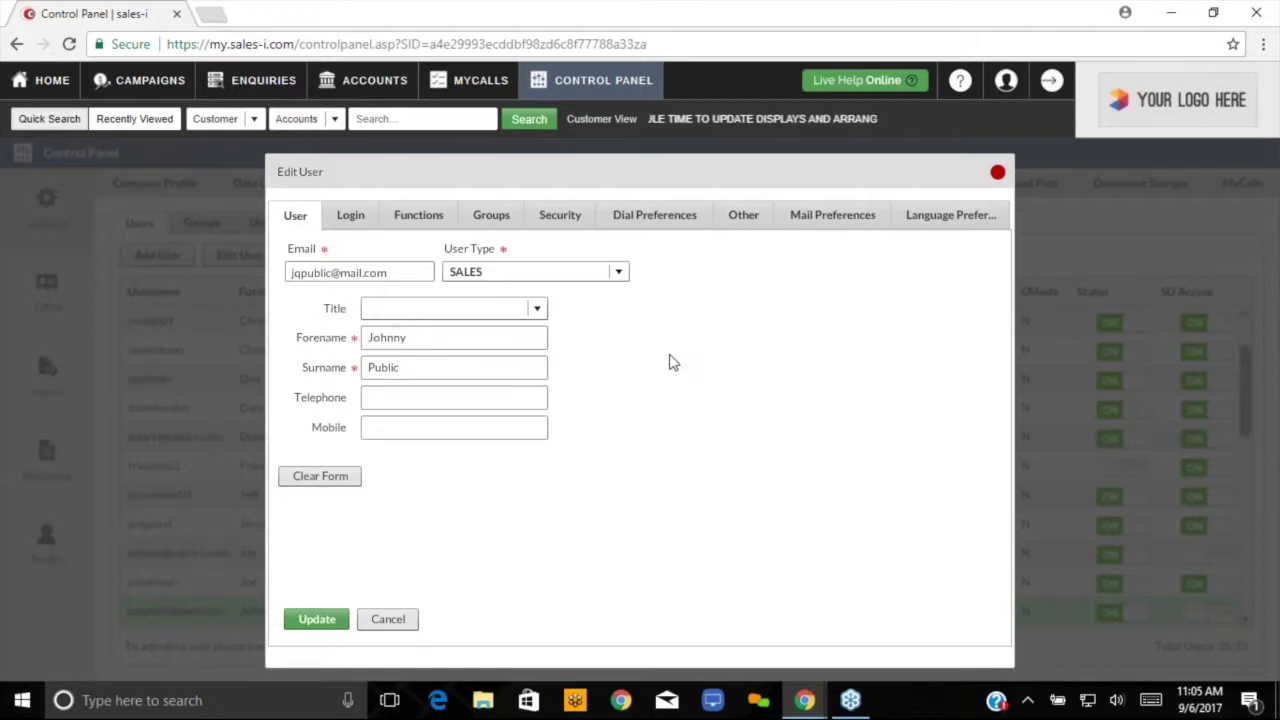
pyautogui.click(352, 218)
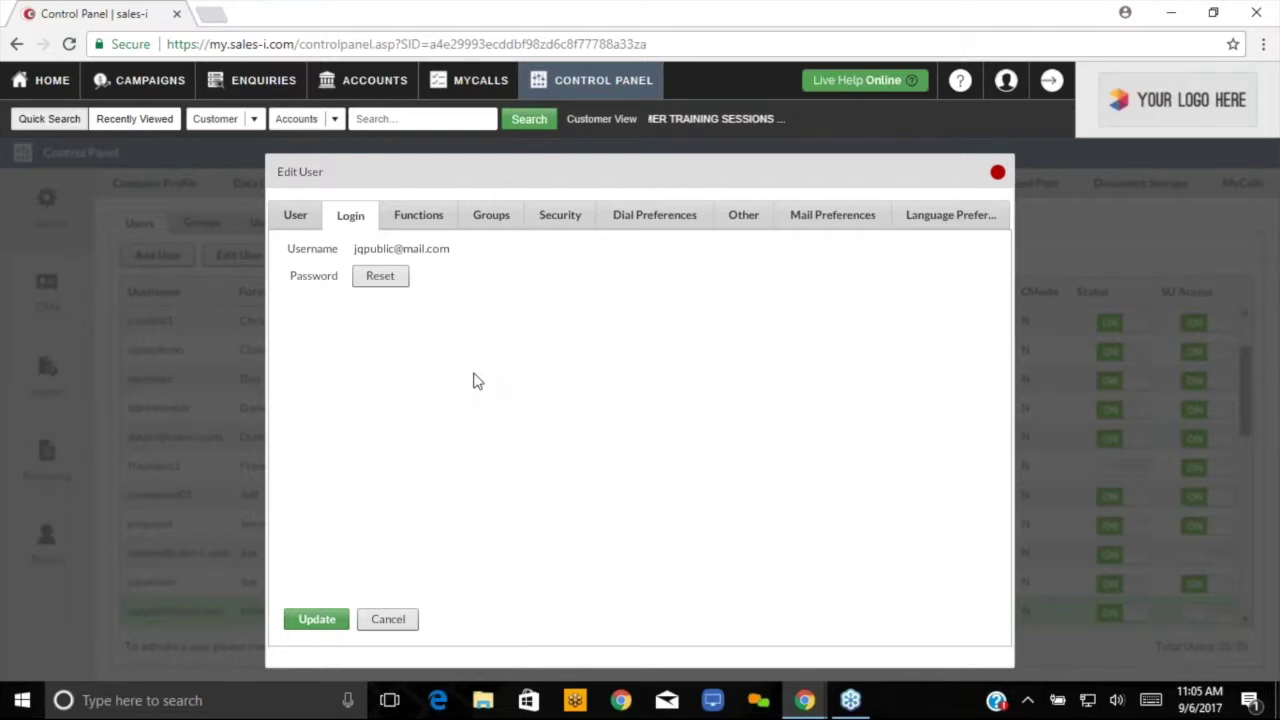
pyautogui.click(428, 221)
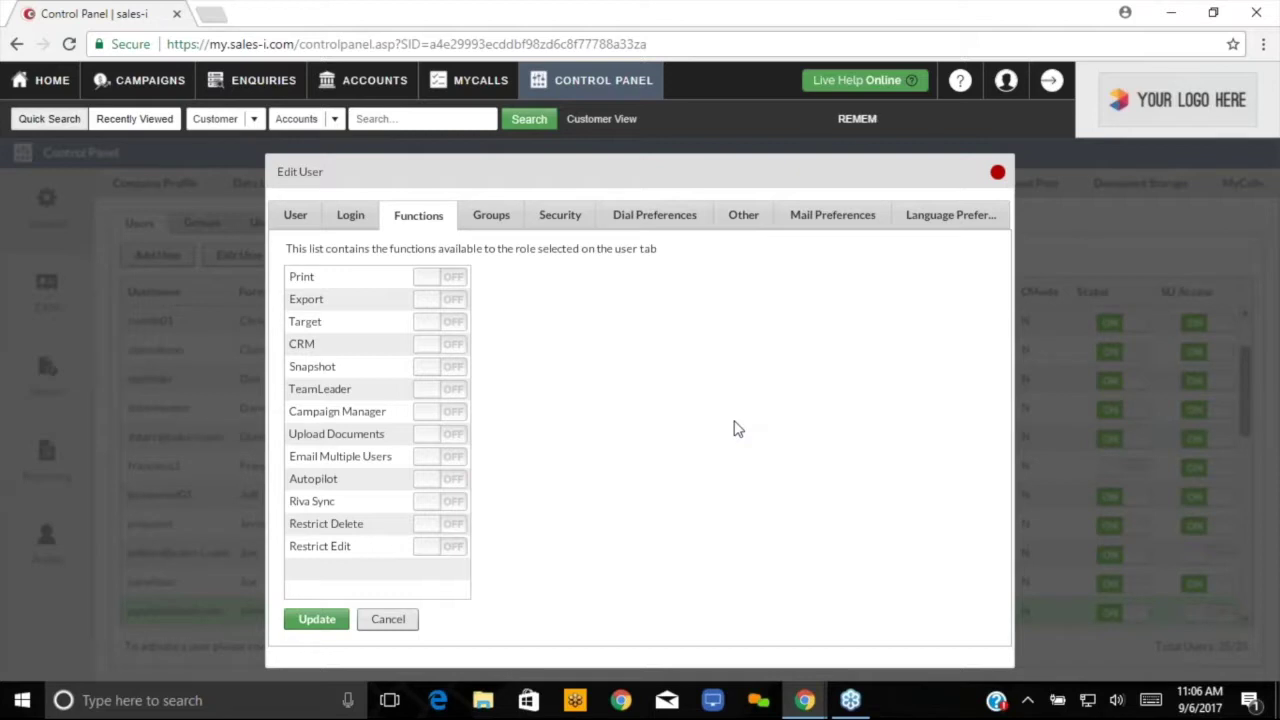
# - Switch on Print, Export, Target, CRM and Snapshot, and toggle TeamLeader
pyautogui.click(431, 281)
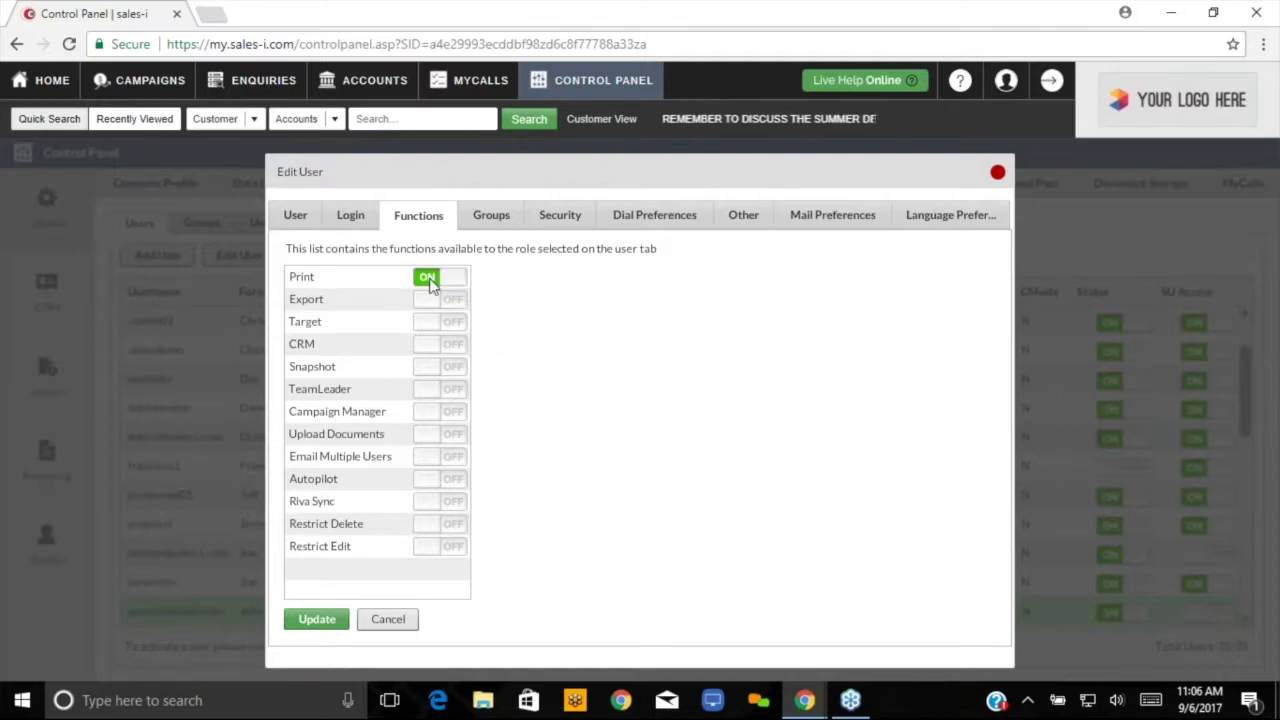
pyautogui.click(431, 303)
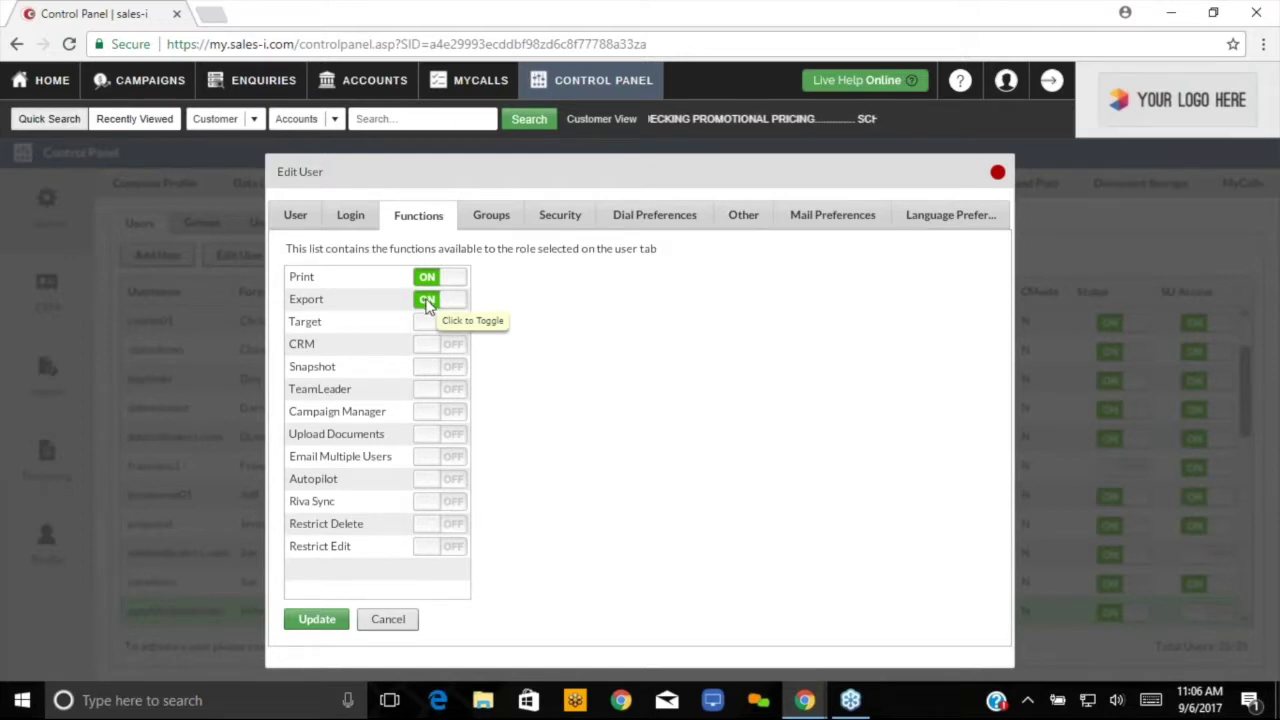
pyautogui.click(426, 323)
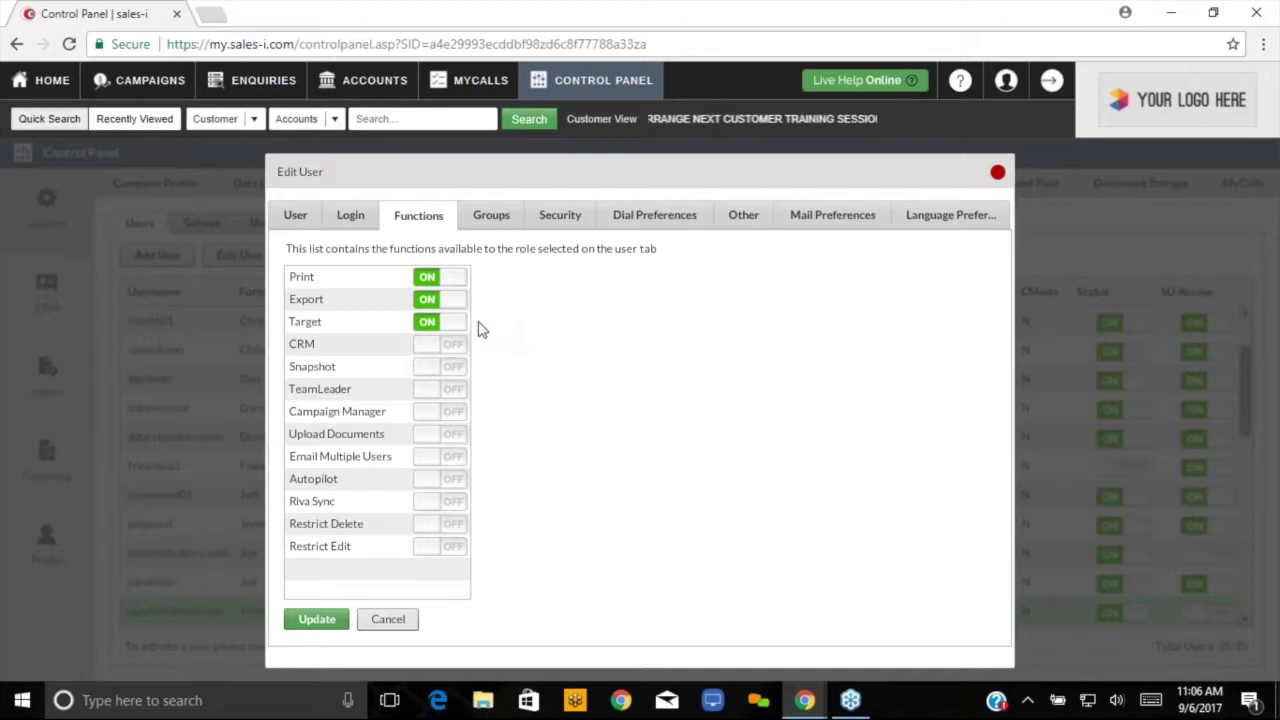
pyautogui.click(426, 347)
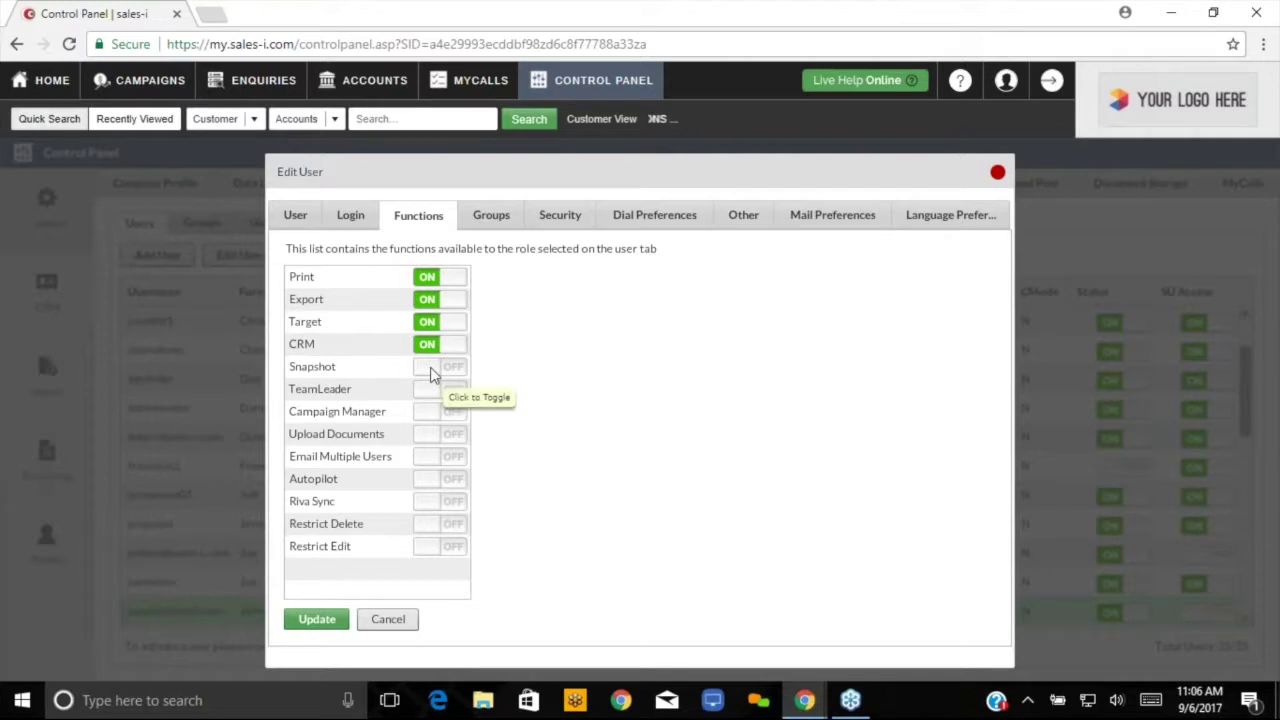
pyautogui.click(432, 370)
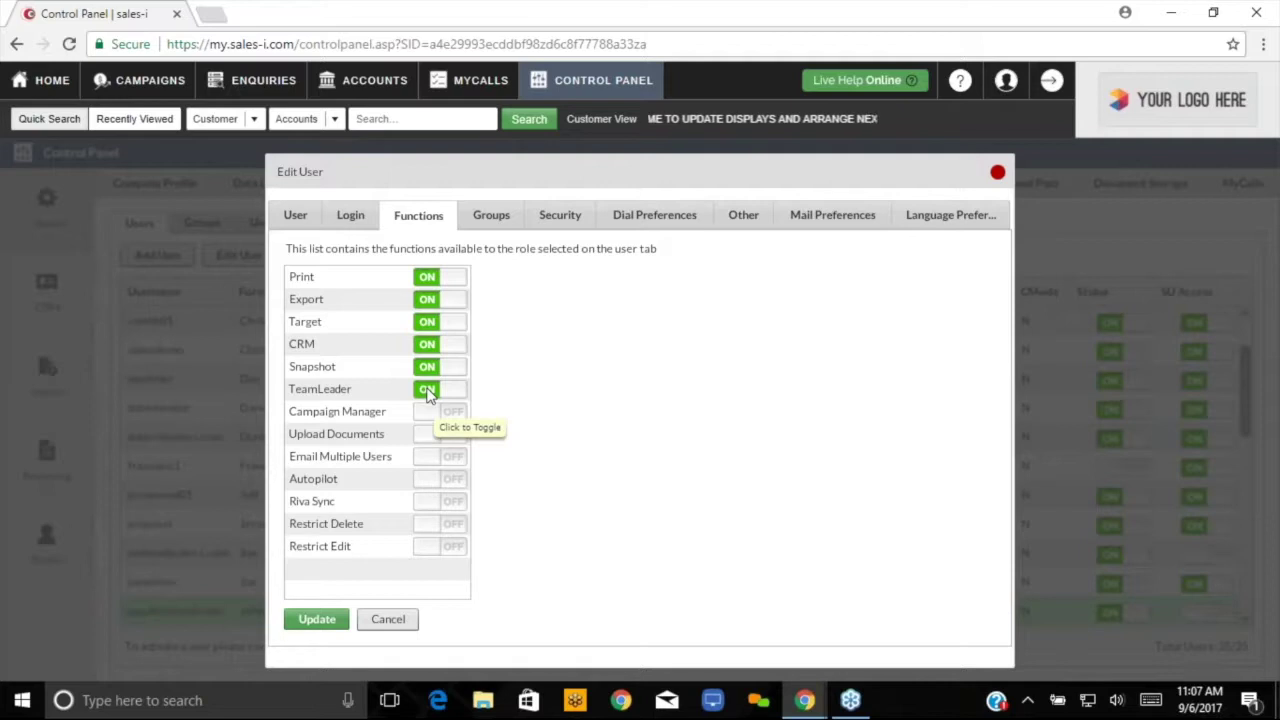
pyautogui.click(427, 392)
# - Set TeamLeader to OFF and Campaign Manager to ON for the new user
pyautogui.click(427, 392)
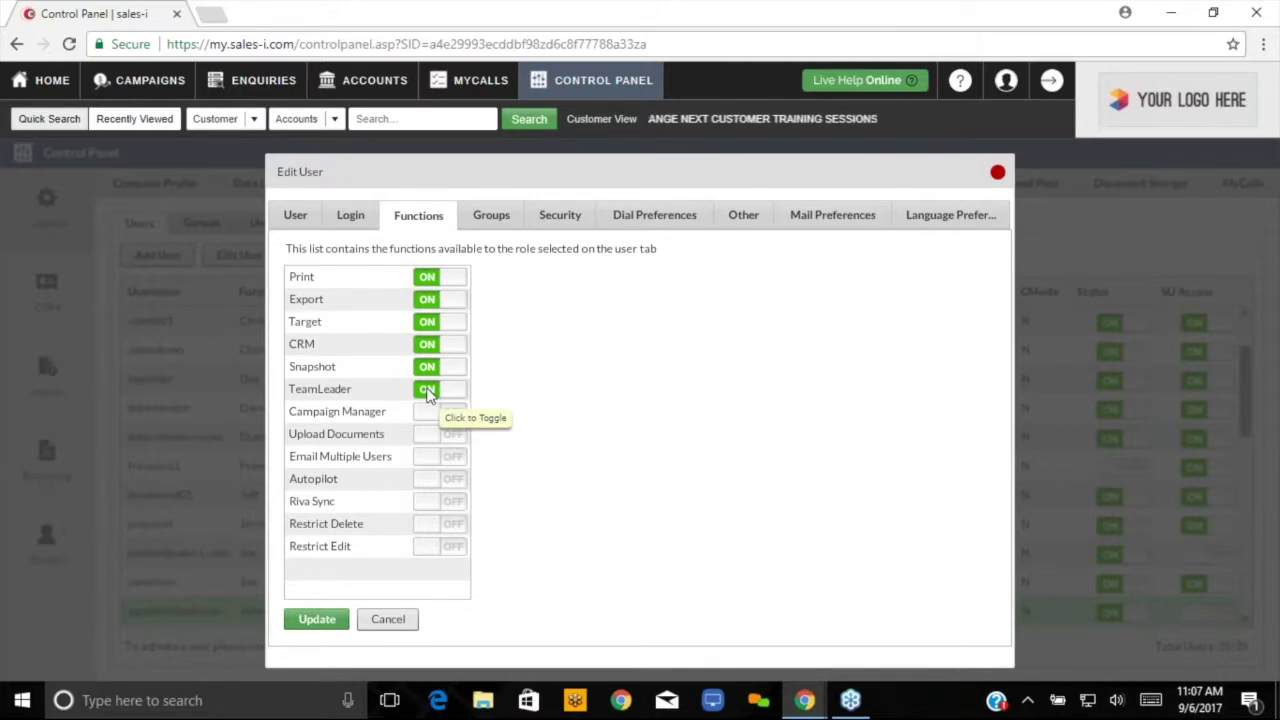
pyautogui.click(428, 393)
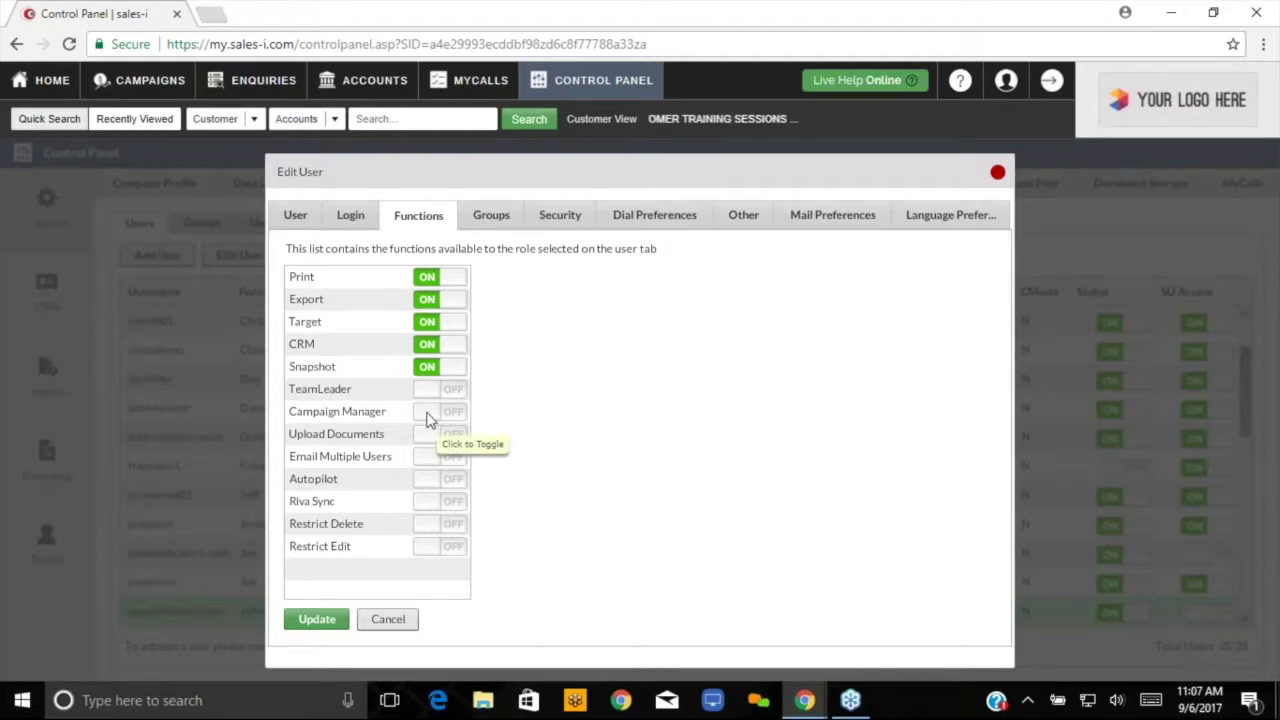
pyautogui.click(428, 414)
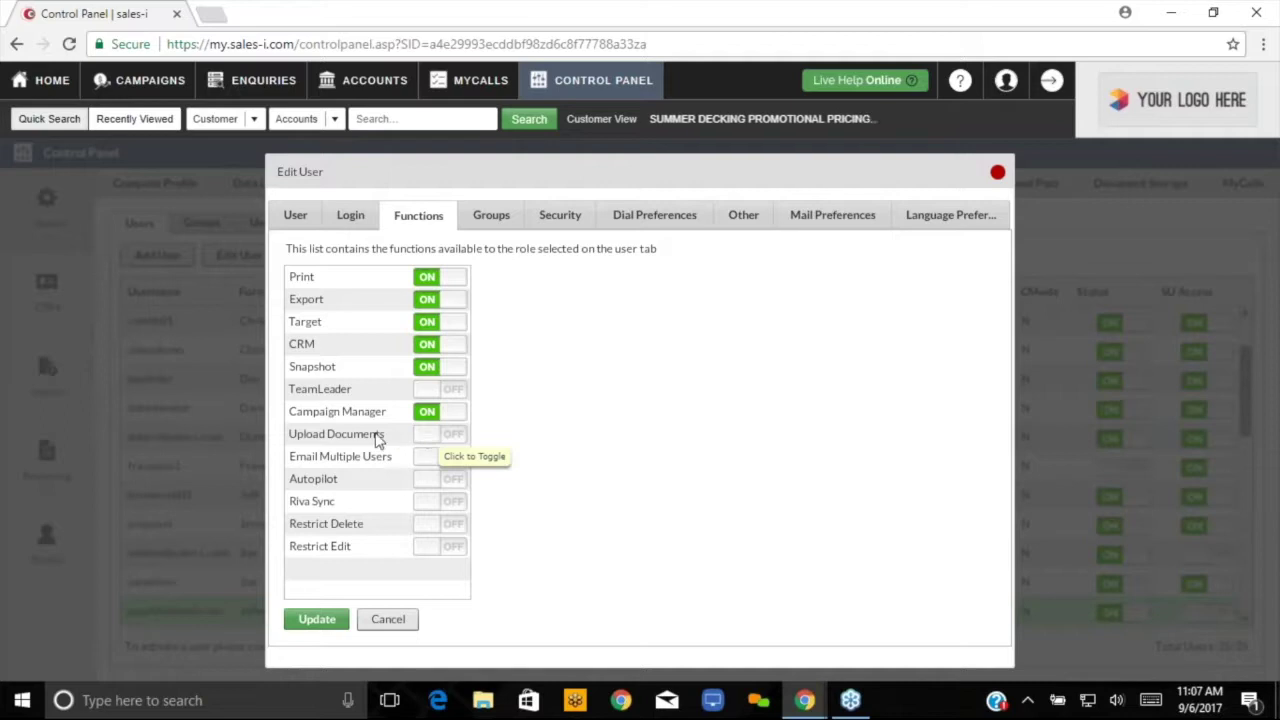
# - Turn on Upload Documents, Email Multiple Users and Autopilot, leaving Riva Sync and Restrict options off
pyautogui.click(432, 441)
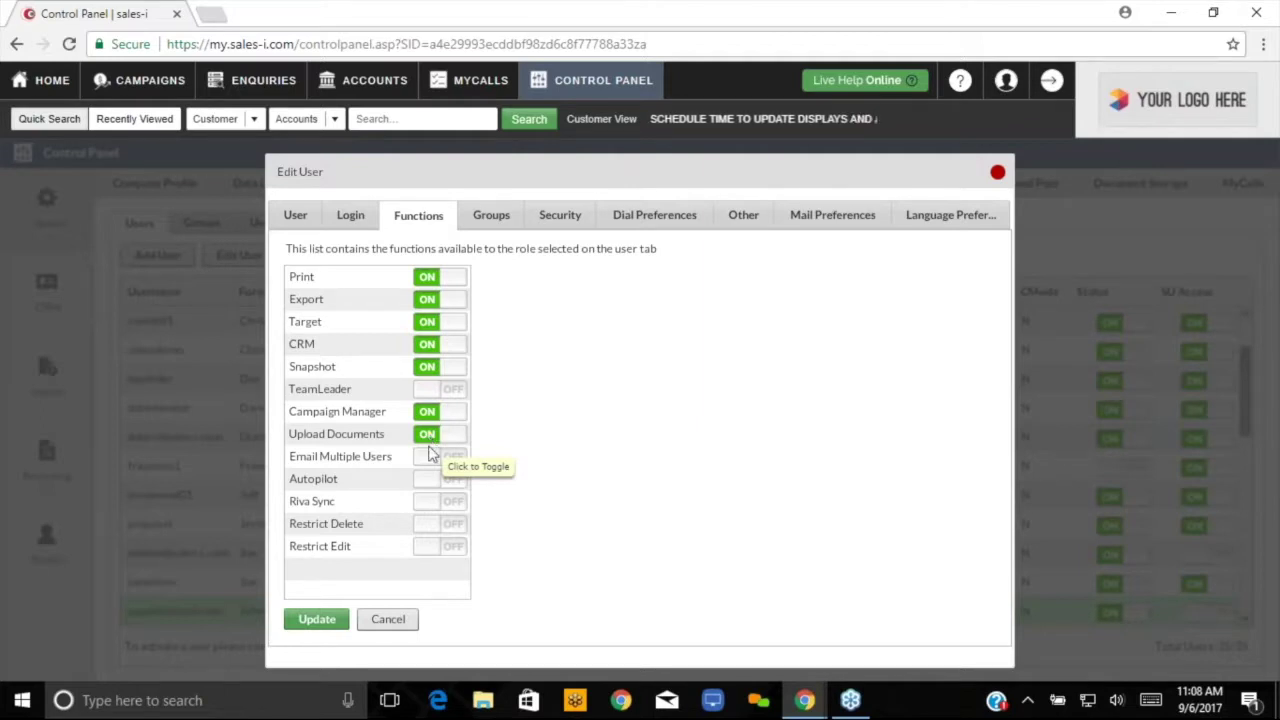
pyautogui.click(427, 457)
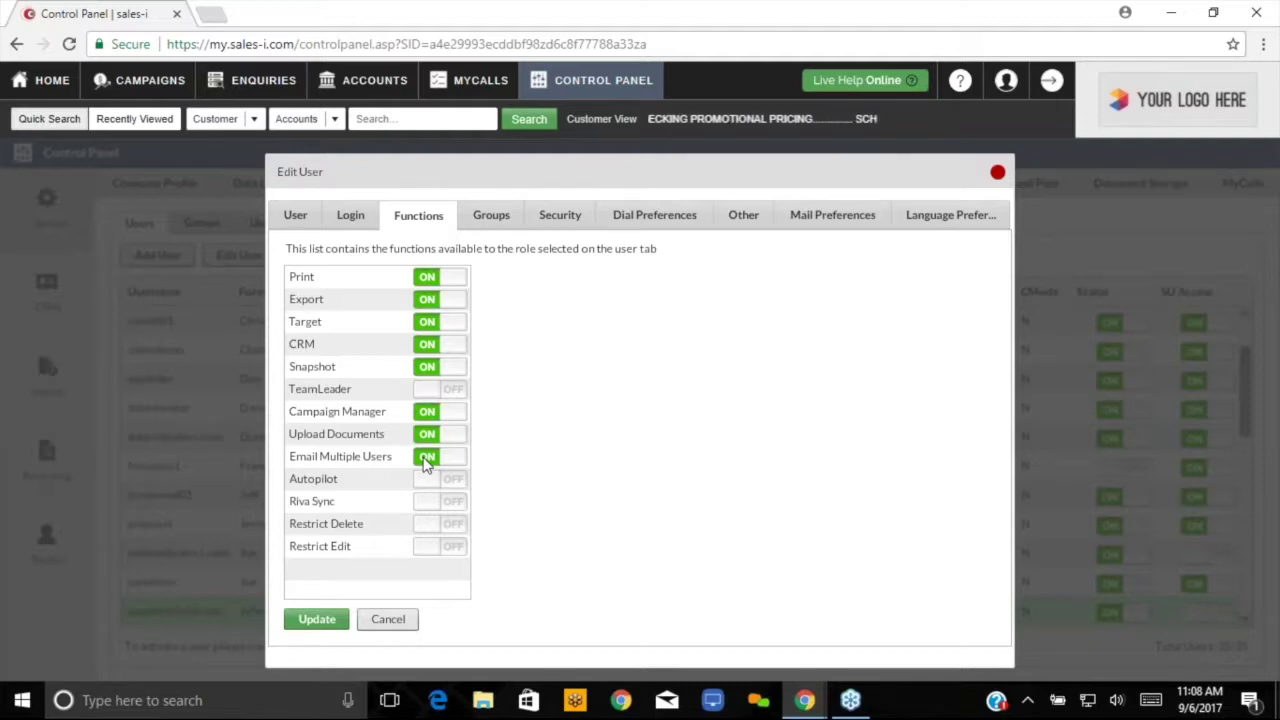
pyautogui.click(434, 481)
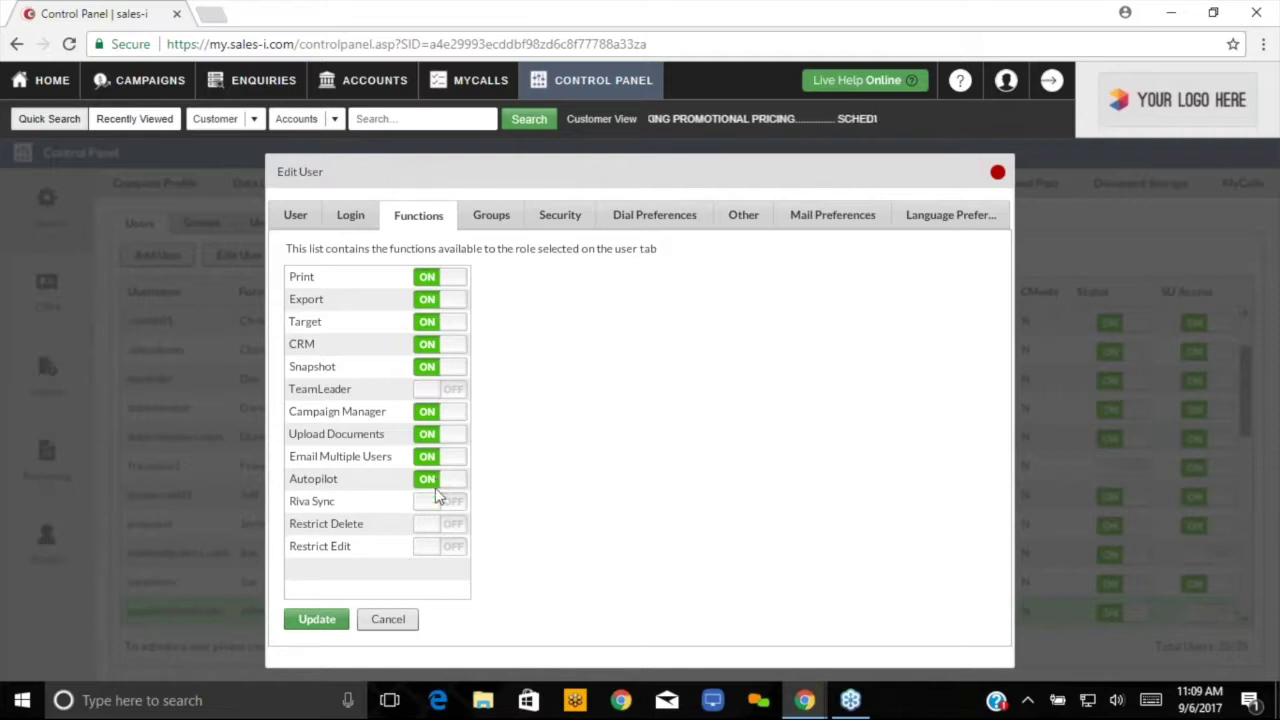
# - Switch the Riva Sync, Restrict Edit and Restrict Delete toggles to ON, then go to Groups
pyautogui.click(441, 504)
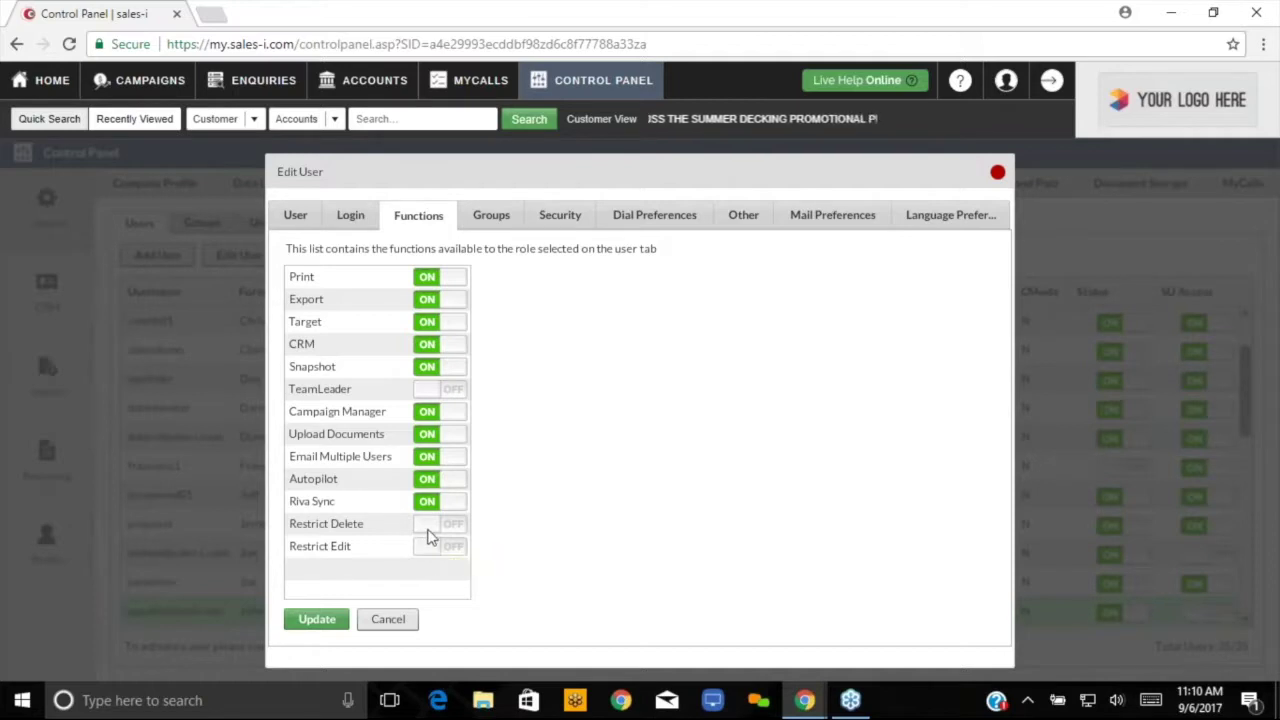
pyautogui.click(426, 549)
pyautogui.click(433, 527)
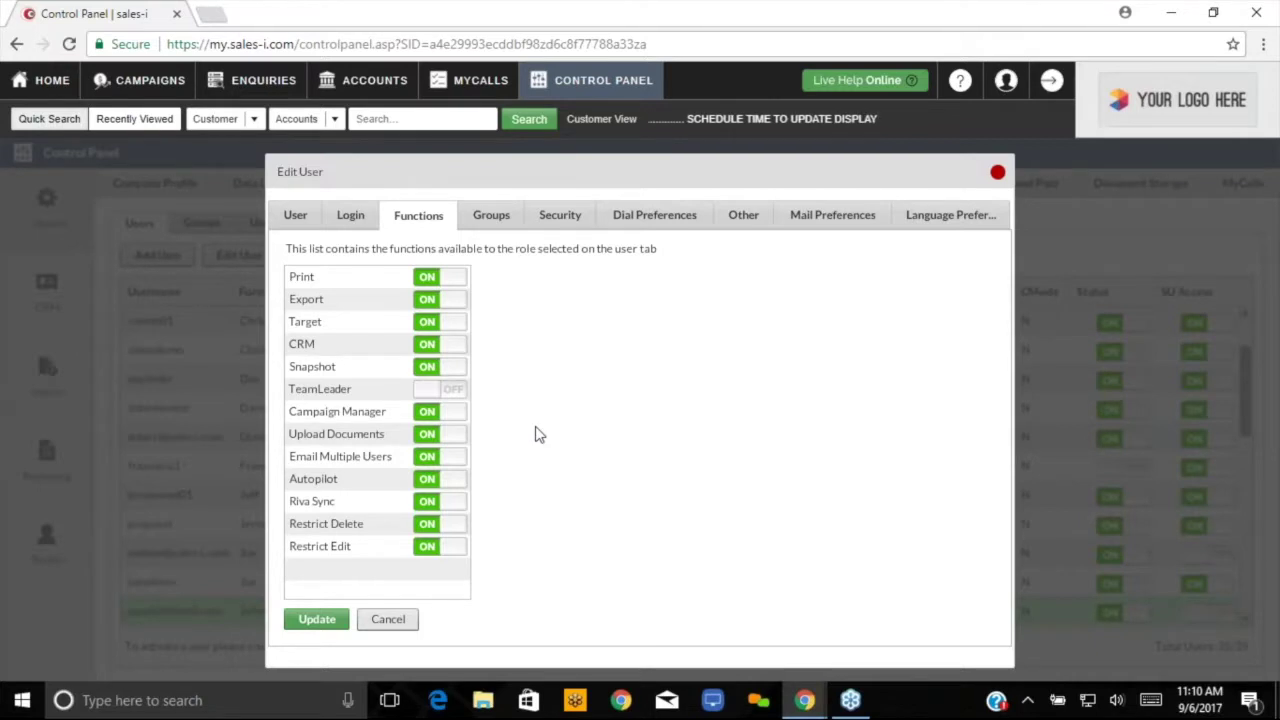
pyautogui.click(494, 217)
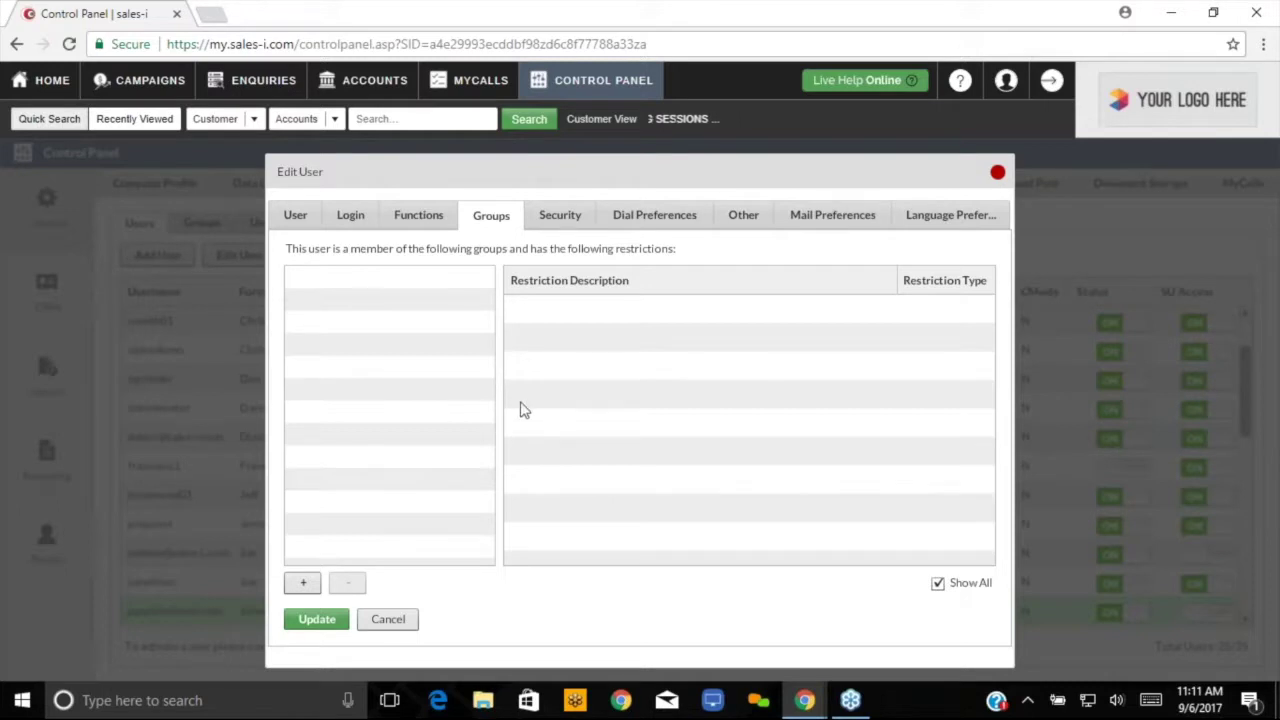
# - Pick the sales-rep group in the Group Selector and add it to the user
pyautogui.click(302, 586)
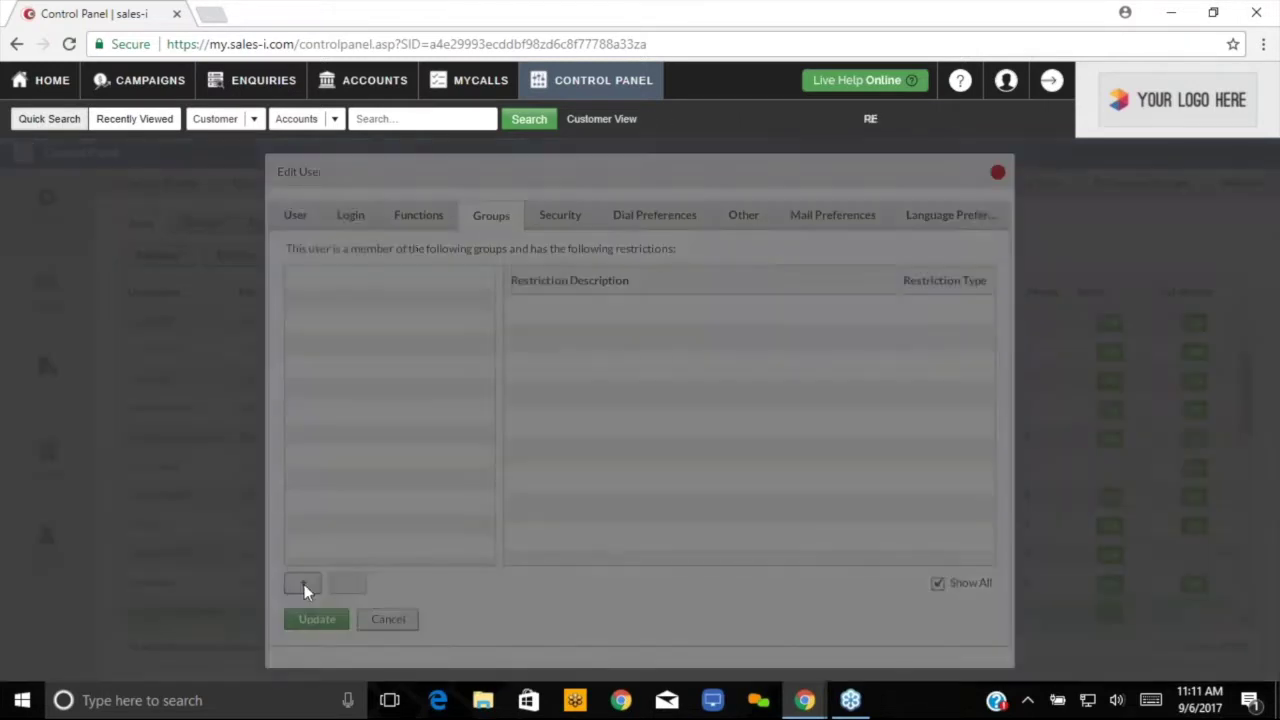
pyautogui.scroll(-4, 369, 416)
pyautogui.scroll(5, 369, 416)
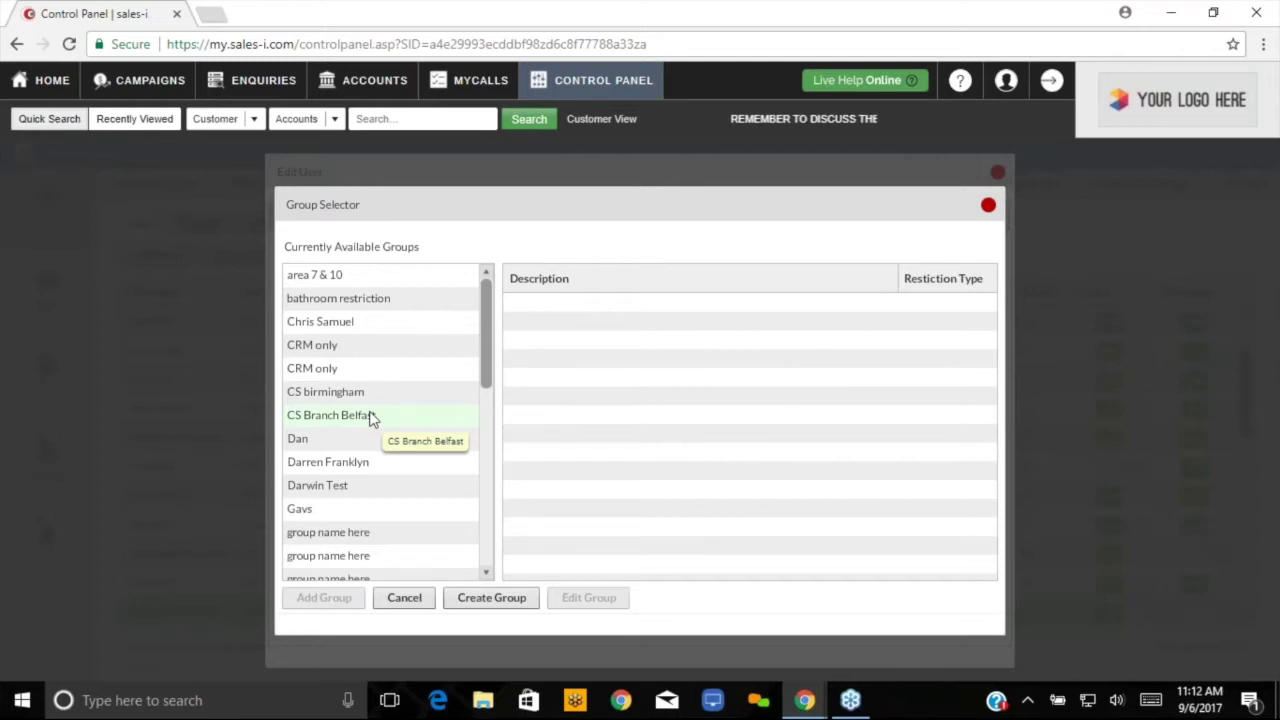
pyautogui.click(370, 322)
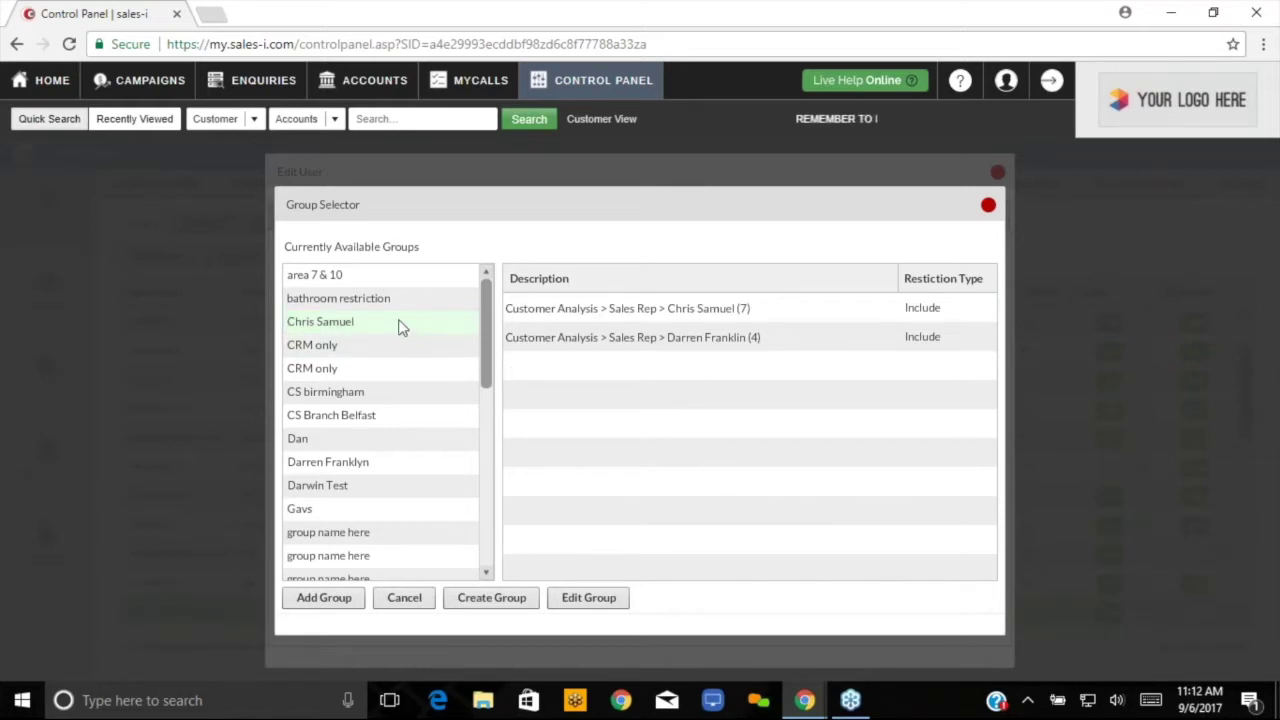
pyautogui.click(324, 597)
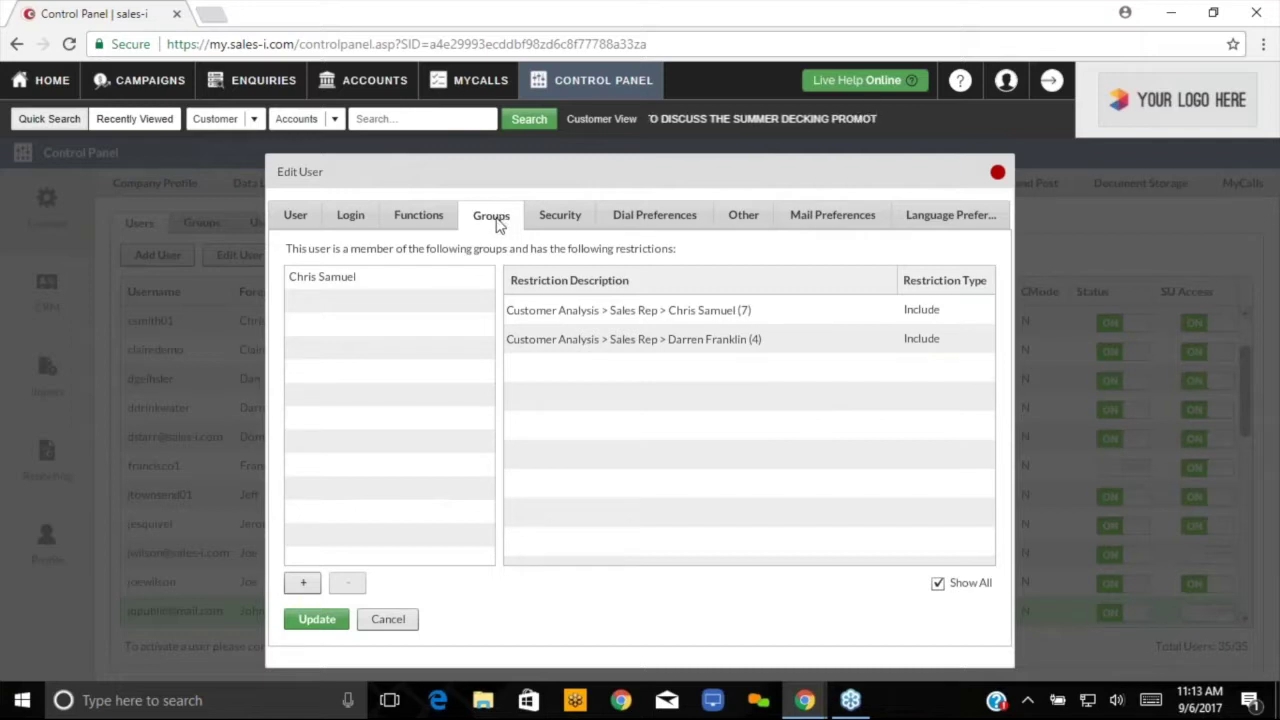
pyautogui.click(573, 222)
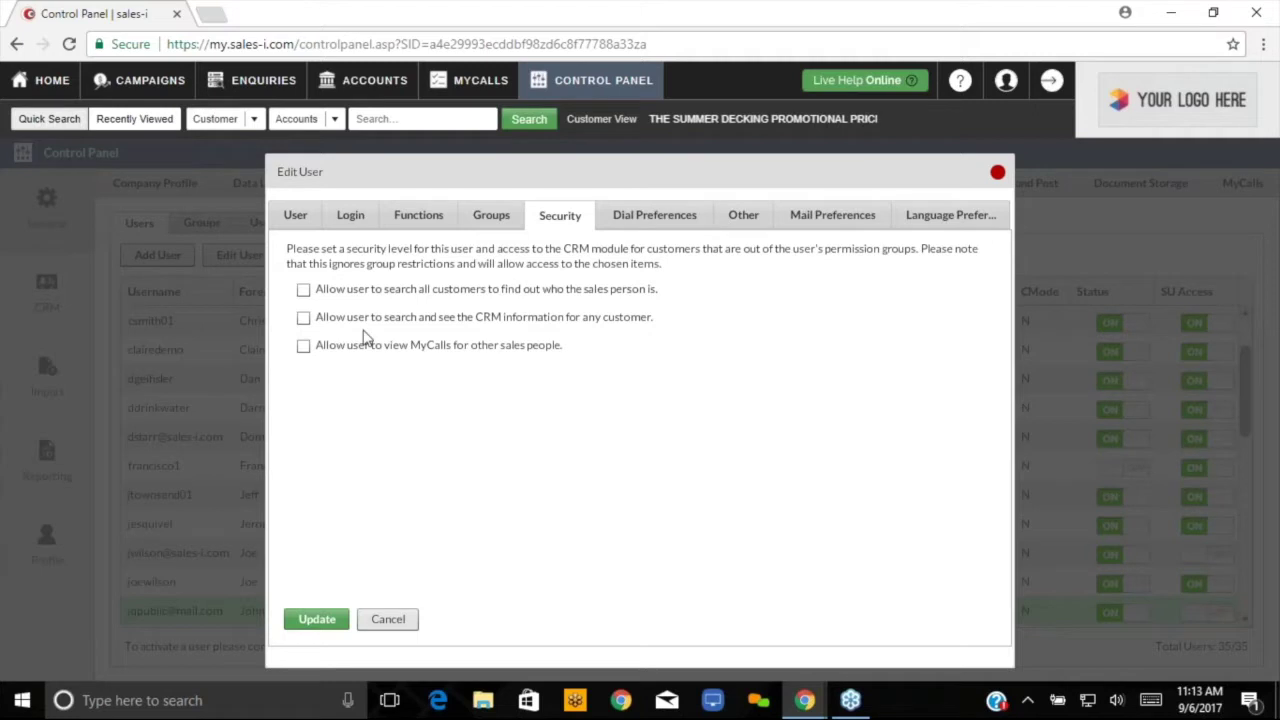
# - Allow customer sales-person lookup, CRM info for any customer, and other reps' MyCalls
pyautogui.click(303, 290)
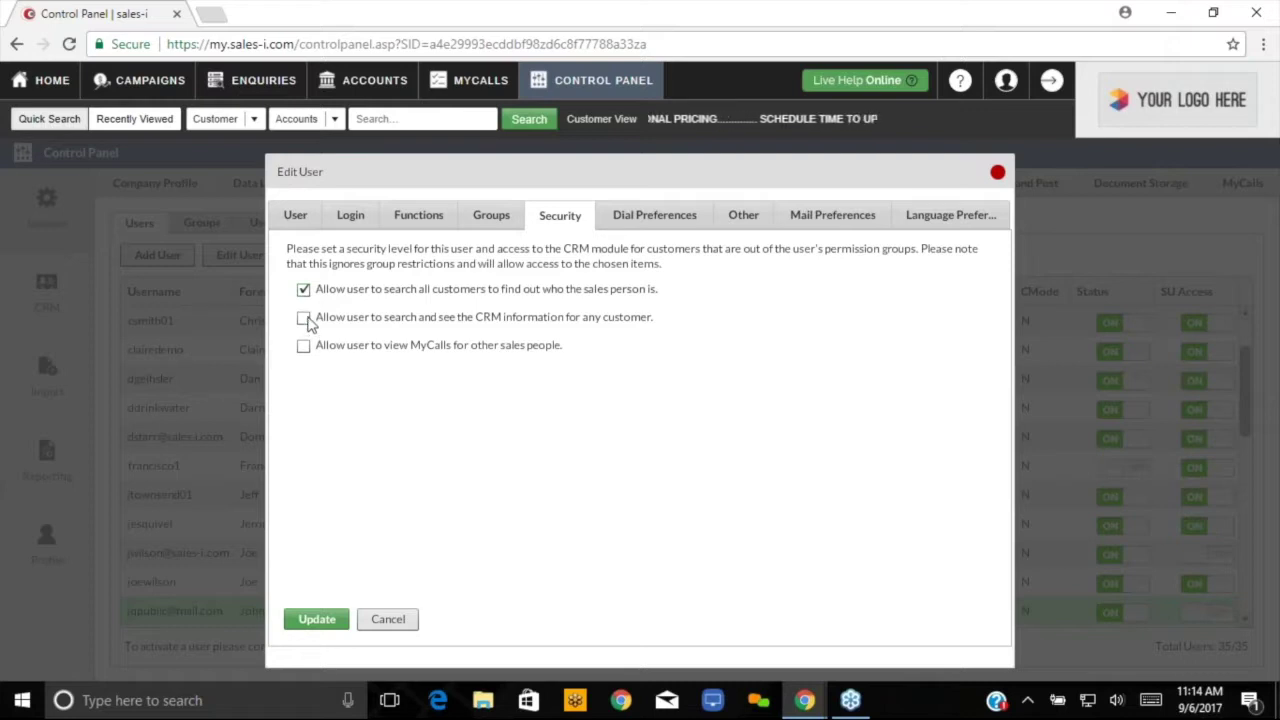
pyautogui.click(304, 318)
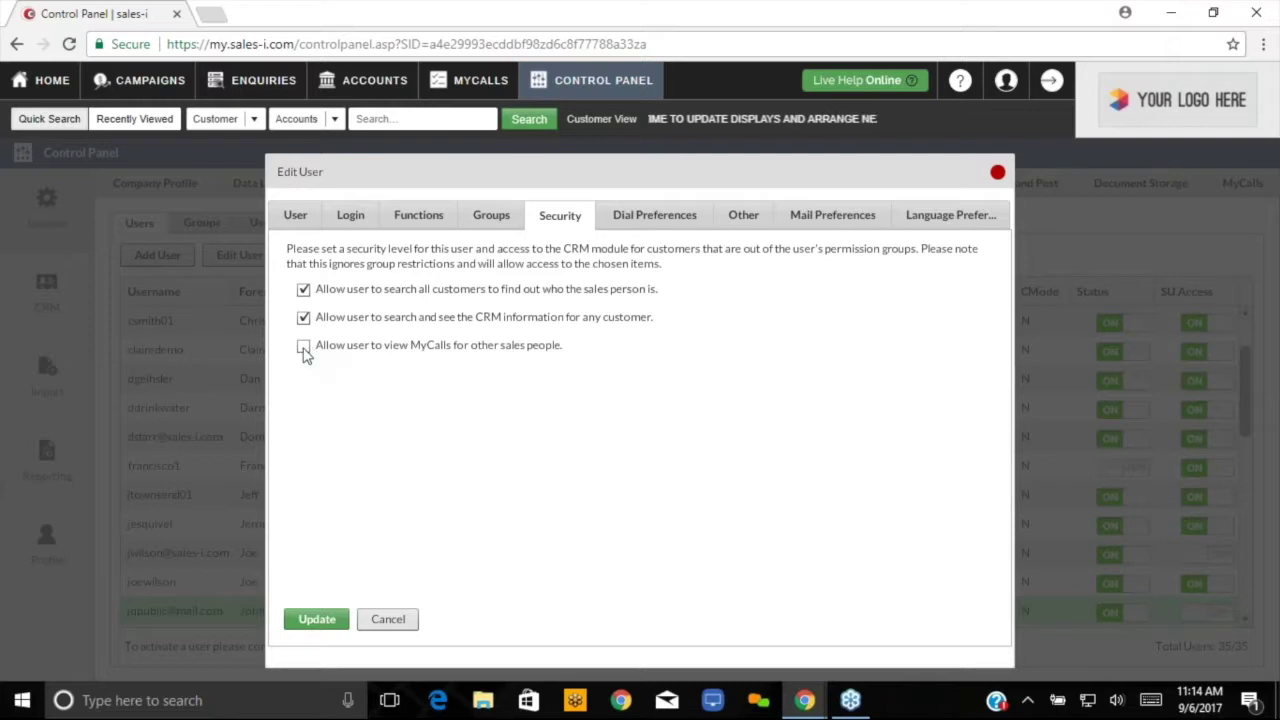
pyautogui.click(304, 347)
pyautogui.click(304, 318)
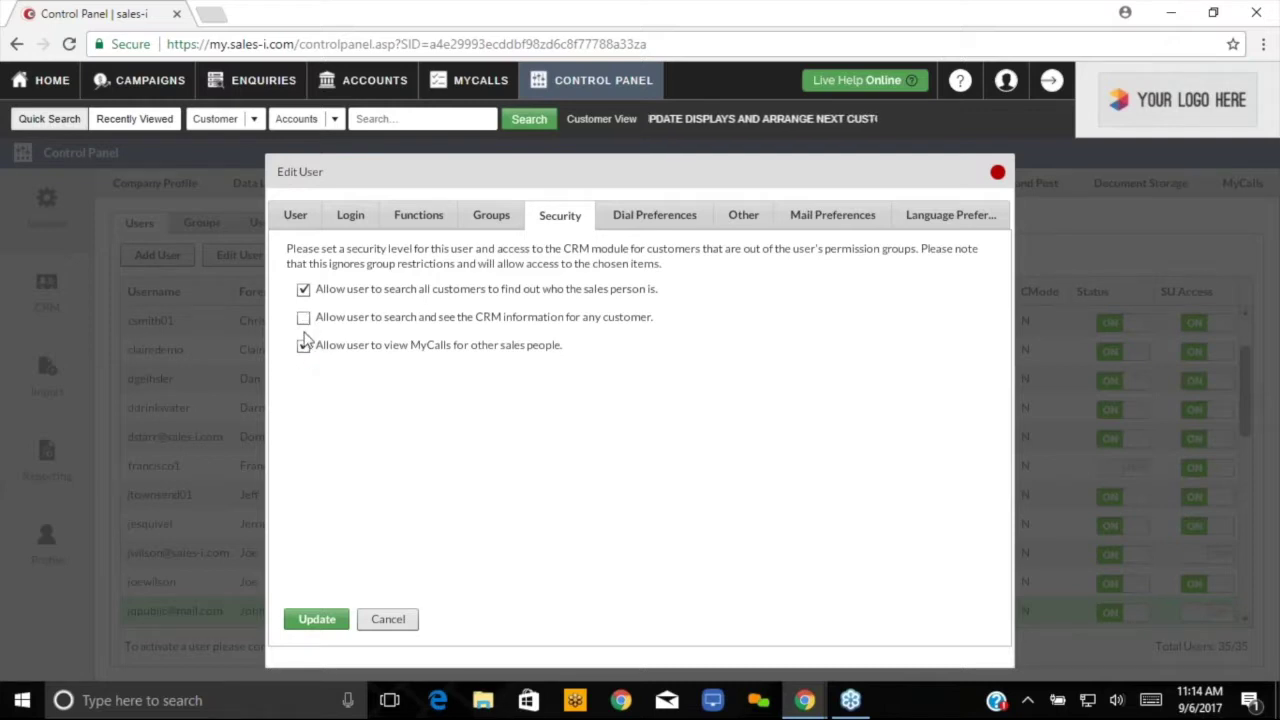
pyautogui.click(303, 318)
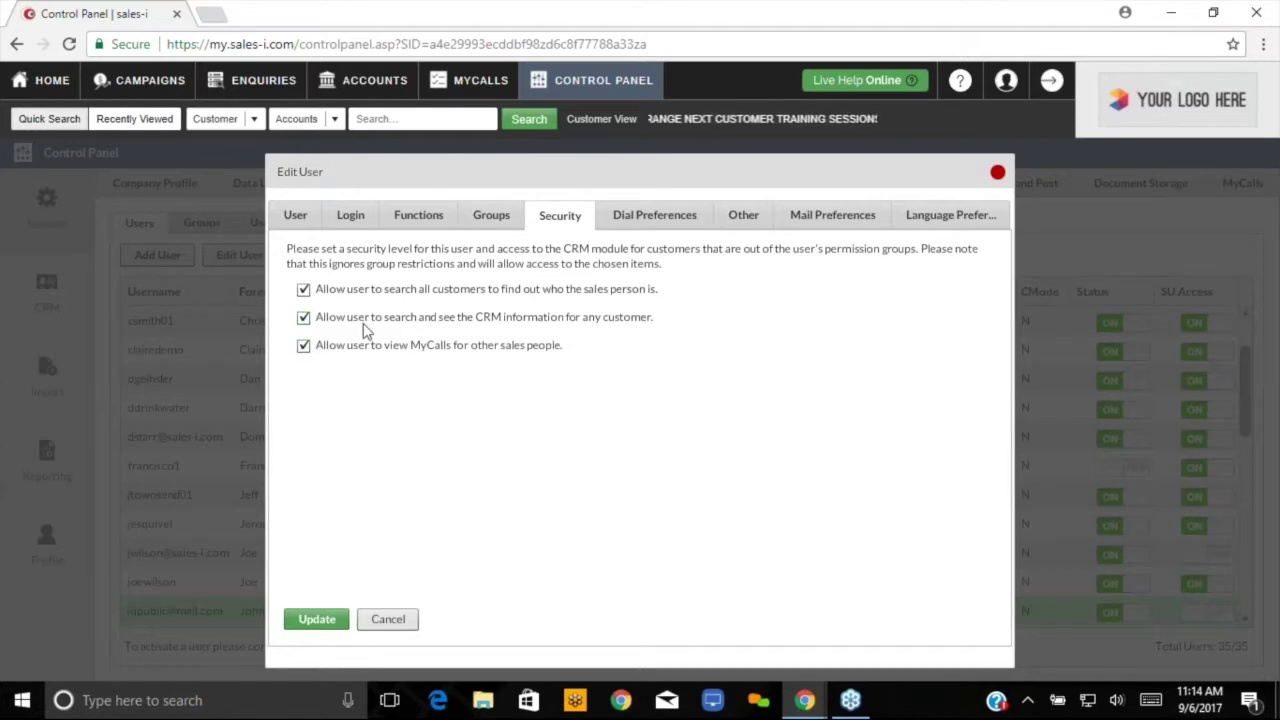
pyautogui.click(660, 222)
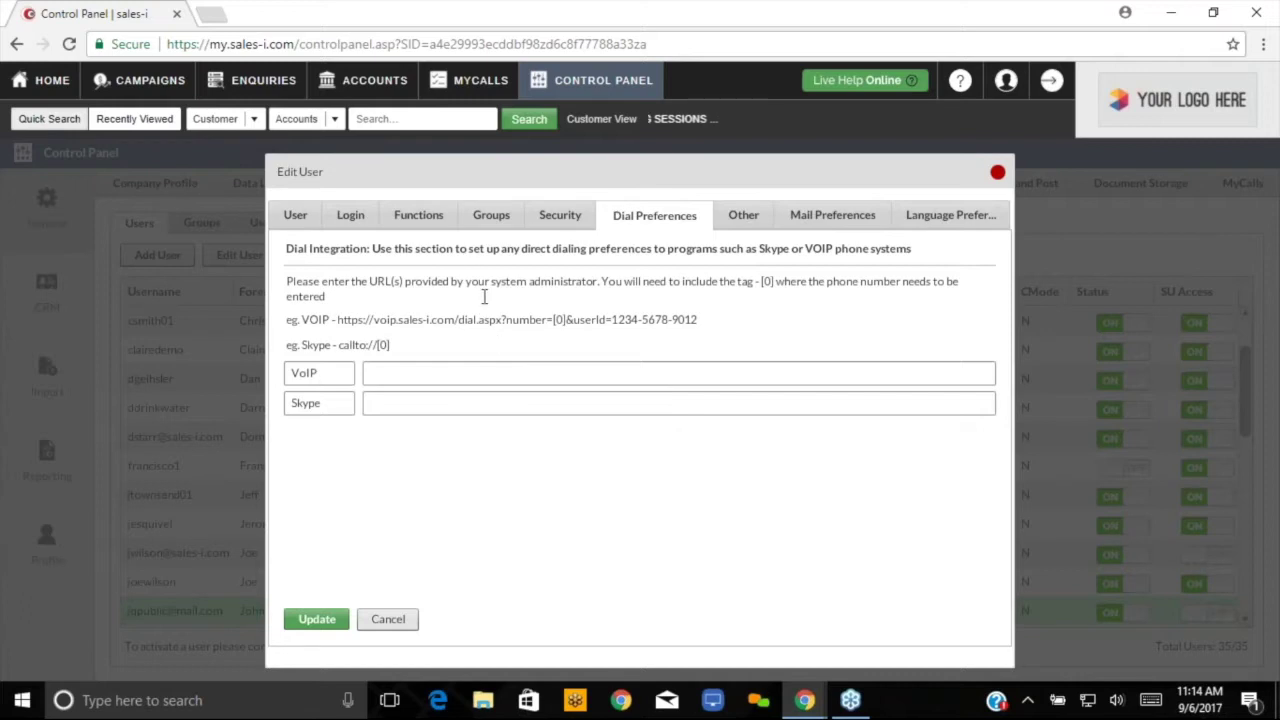
# - Show the Other page of the Edit User dialog
pyautogui.click(748, 220)
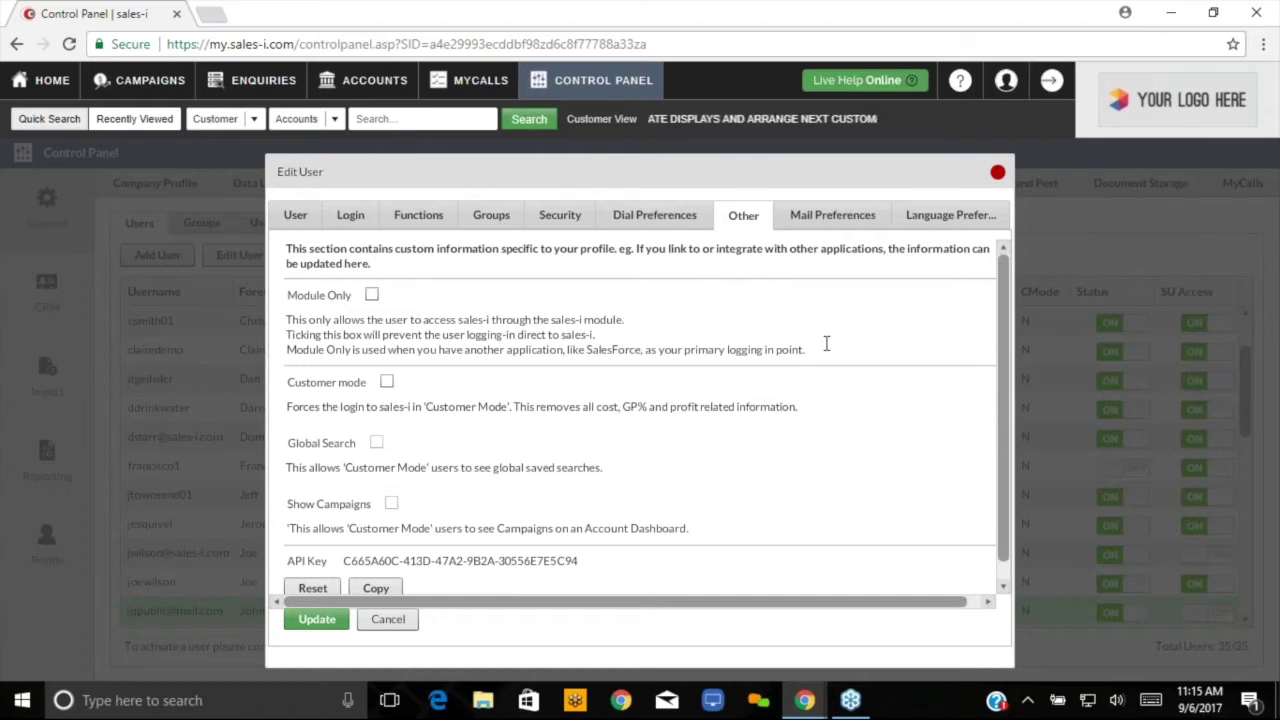
# - Tick Module Only, Customer mode and Global Search on the Other page
pyautogui.click(371, 296)
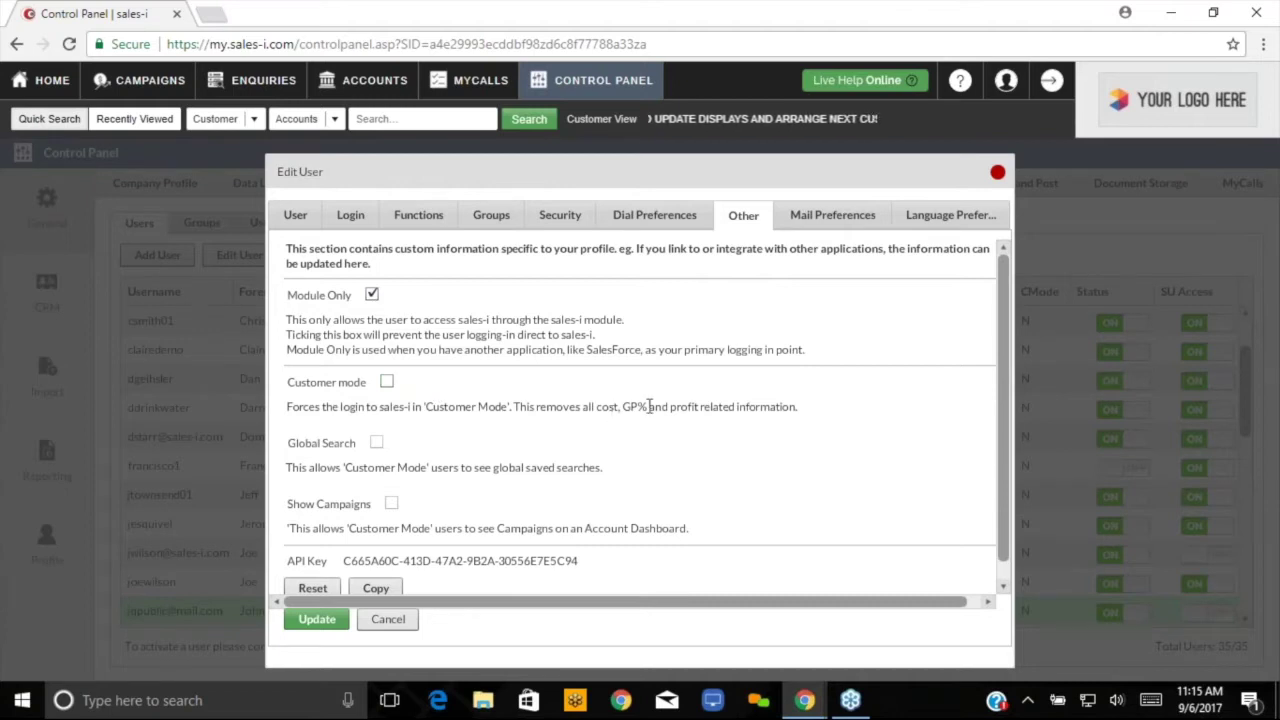
pyautogui.click(386, 384)
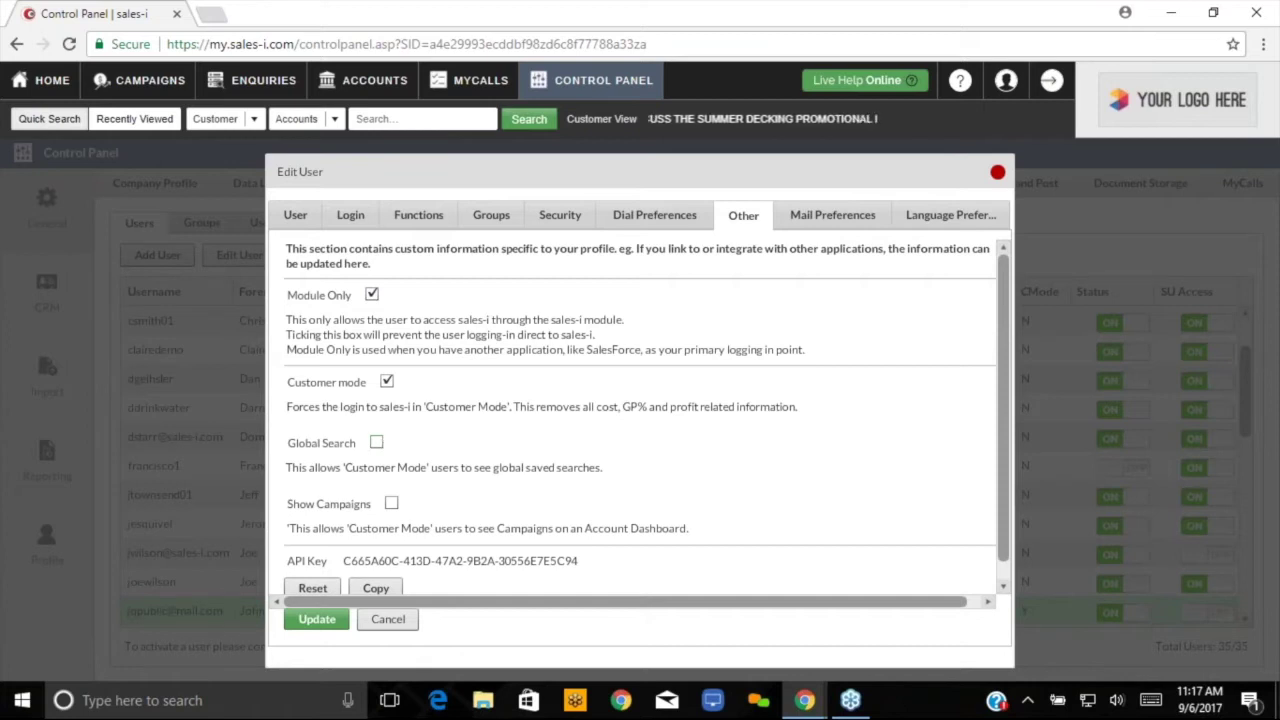
pyautogui.click(376, 443)
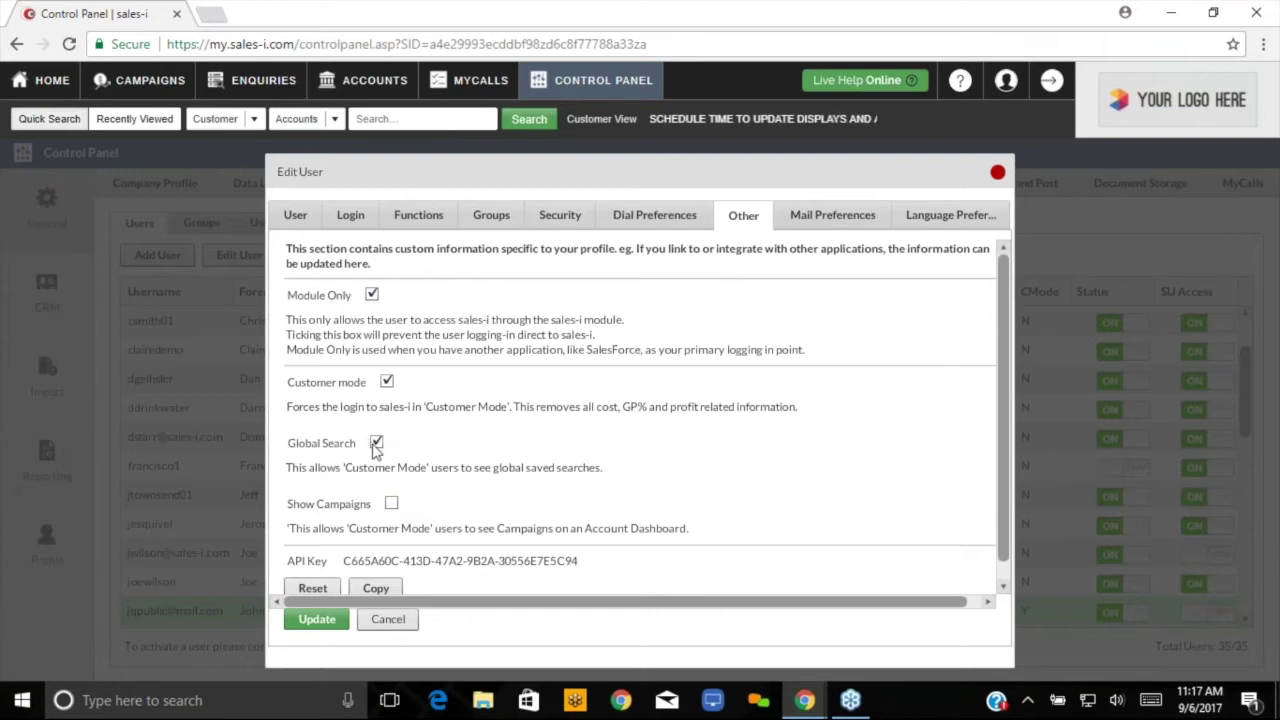
# - Tick Show Campaigns, then review the Email preference choices under Mail Preferences
pyautogui.click(392, 505)
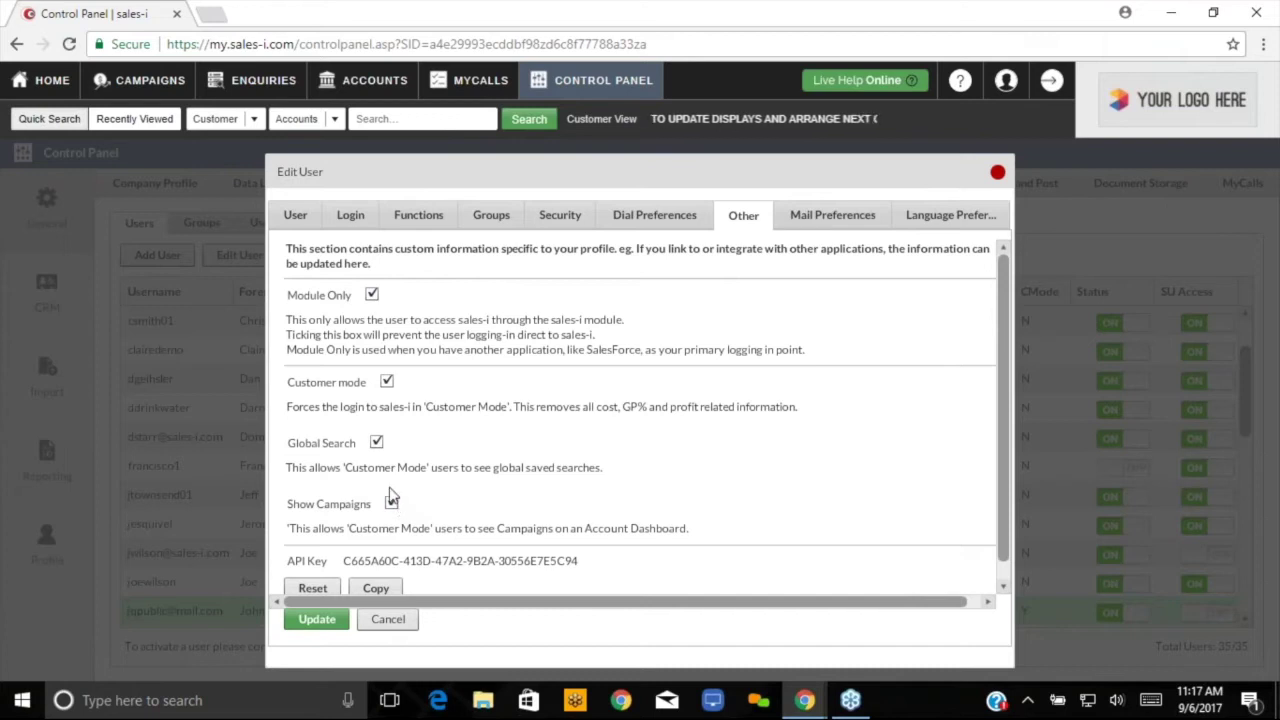
pyautogui.click(832, 218)
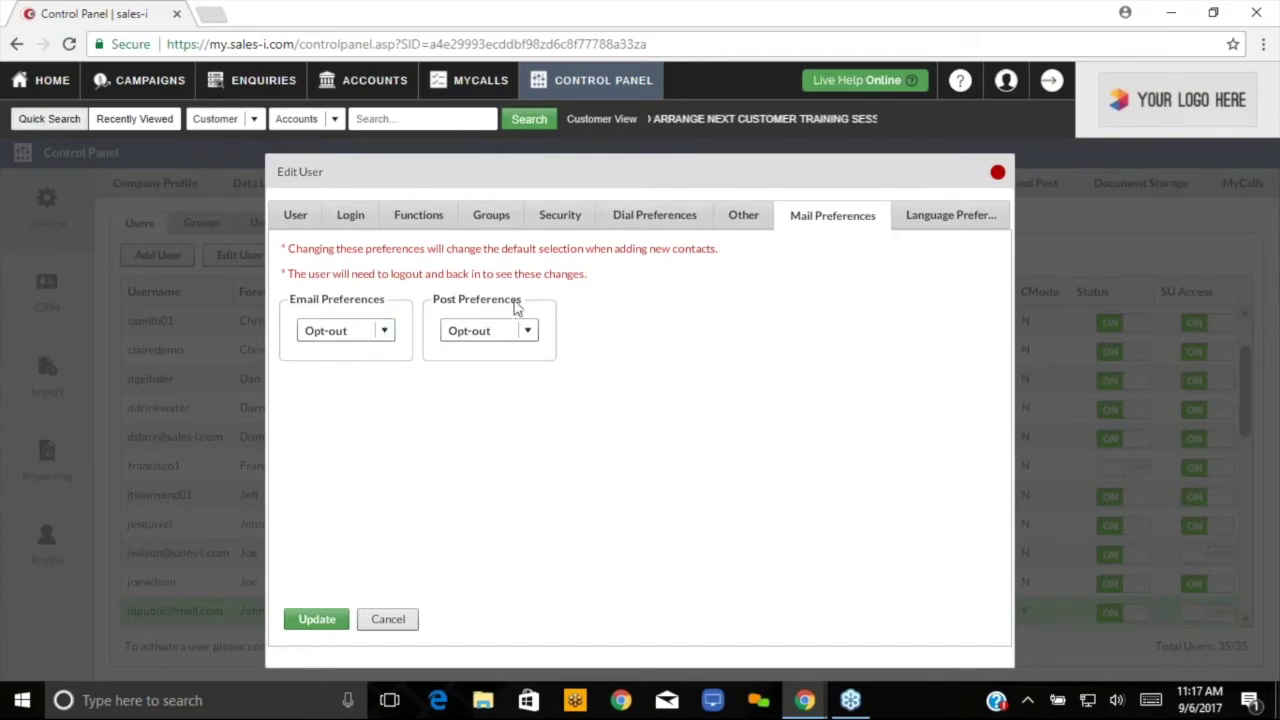
pyautogui.click(385, 334)
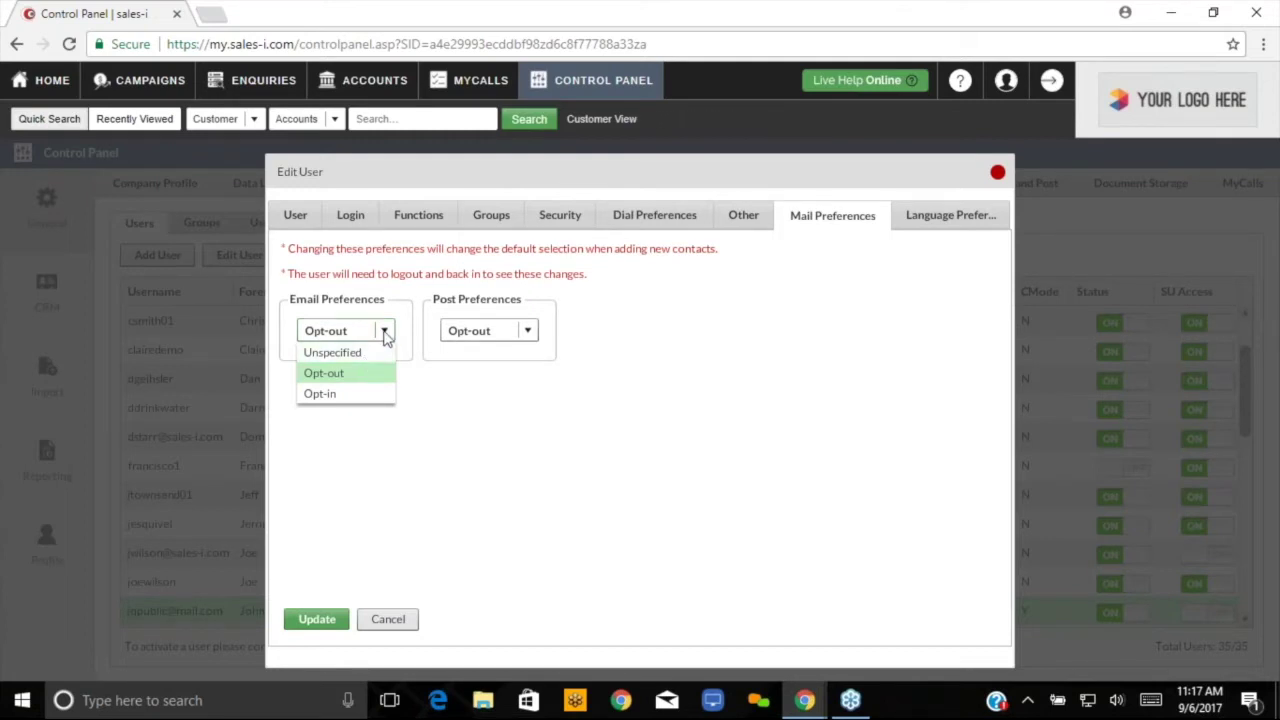
# - Keep the Email preference at Opt-out and go to Language Preference
pyautogui.click(386, 334)
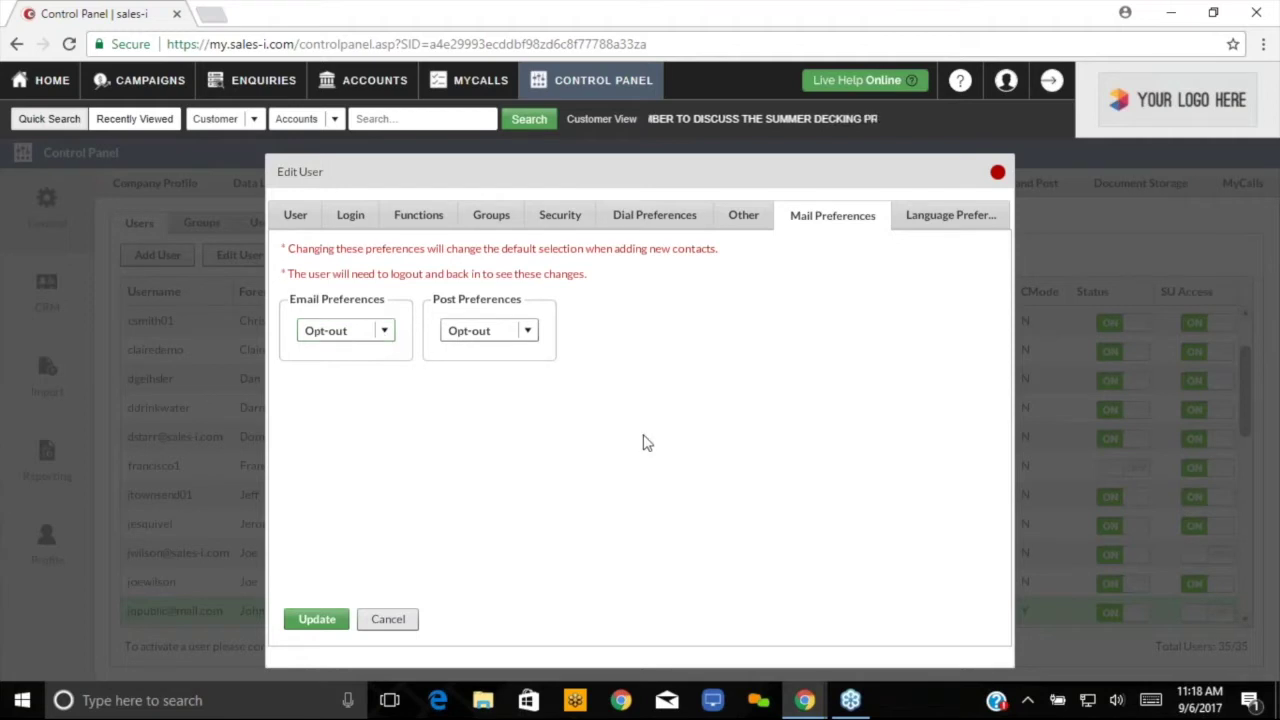
pyautogui.click(970, 222)
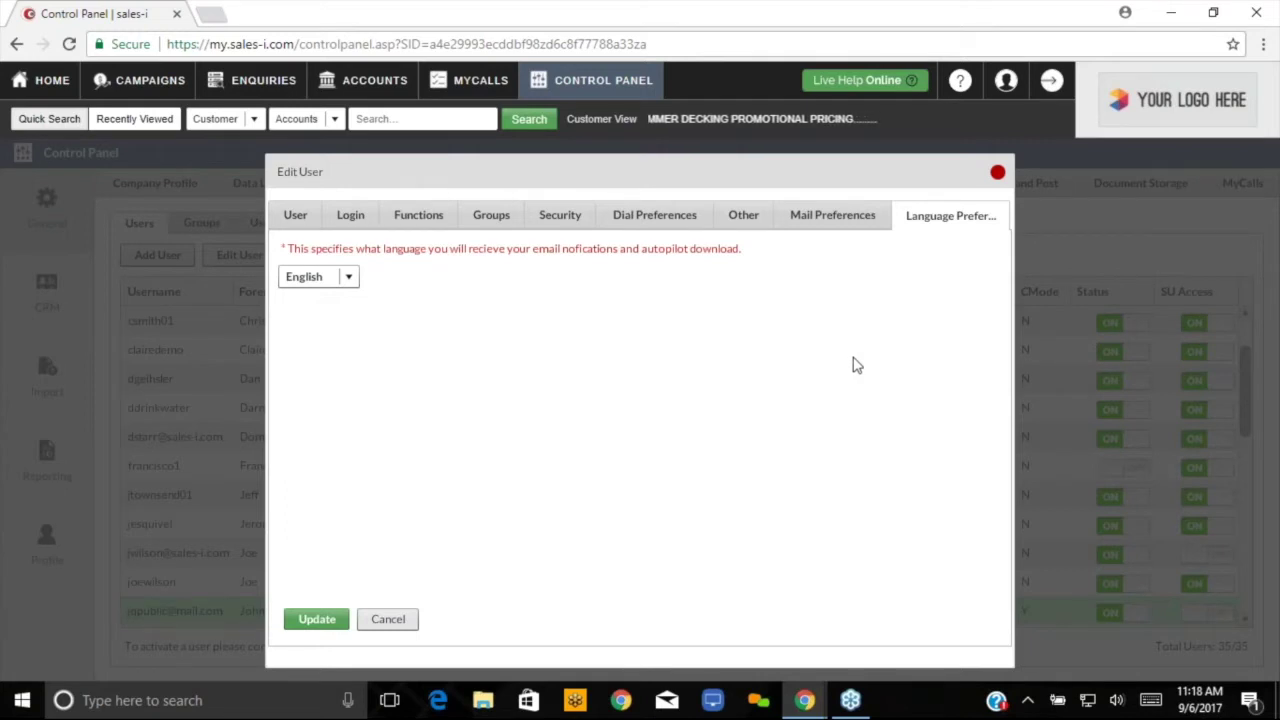
# - Keep English as the notification language and save the user with Update
pyautogui.click(352, 281)
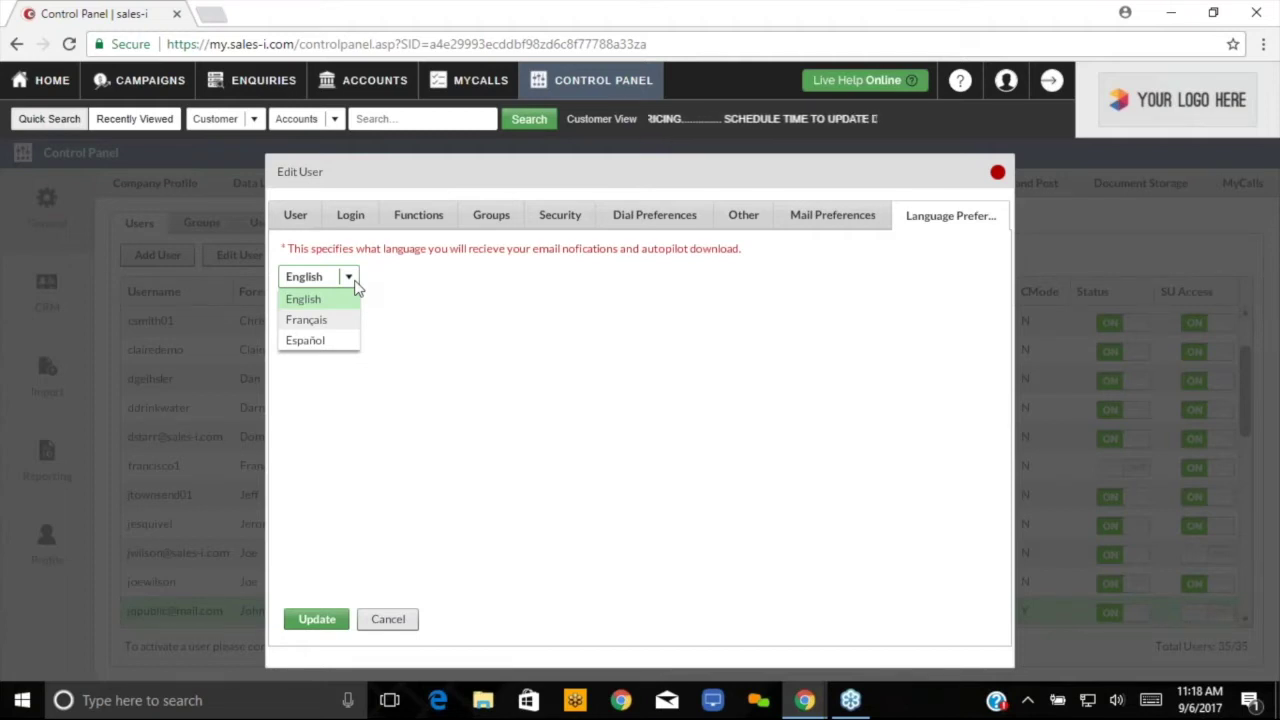
pyautogui.click(356, 286)
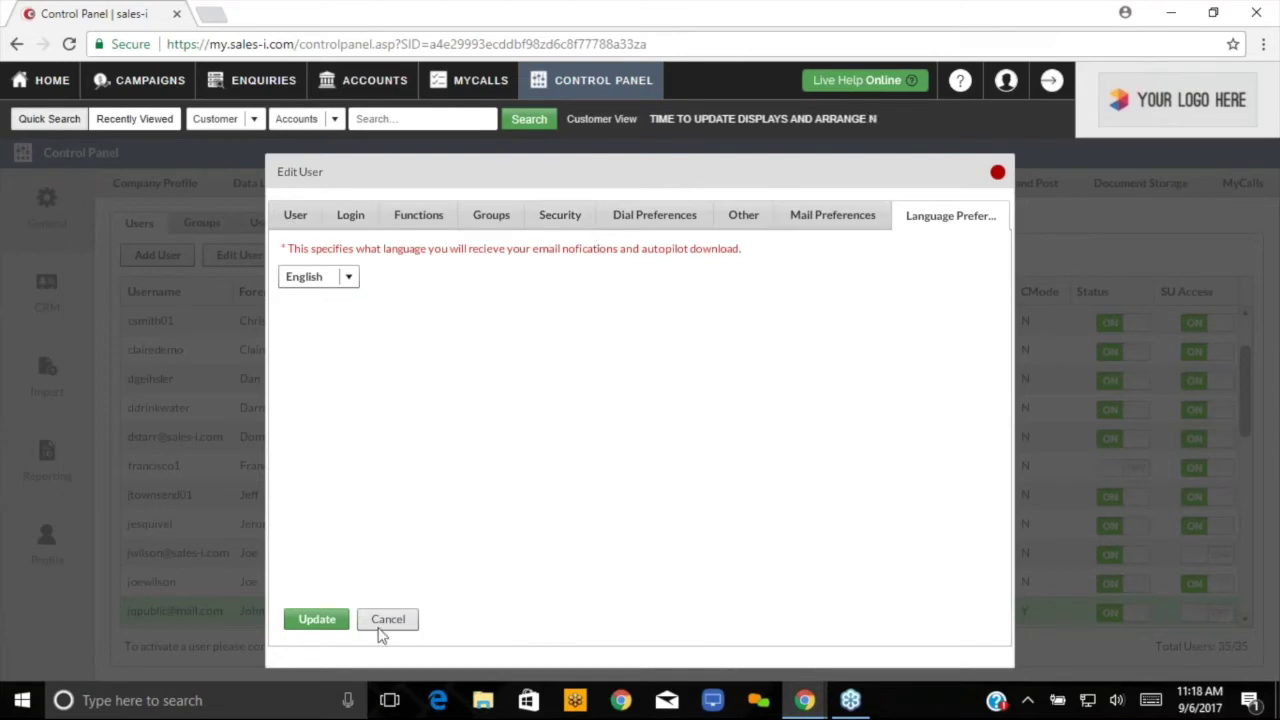
pyautogui.click(323, 620)
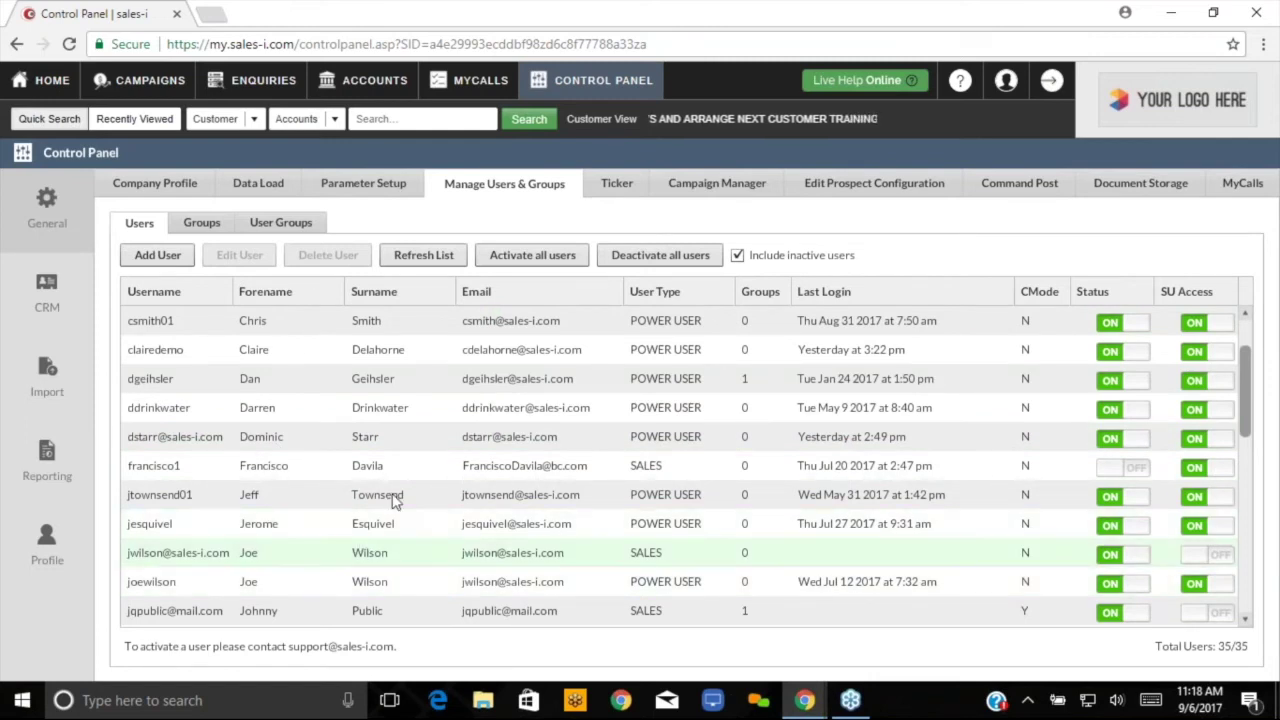
pyautogui.click(255, 617)
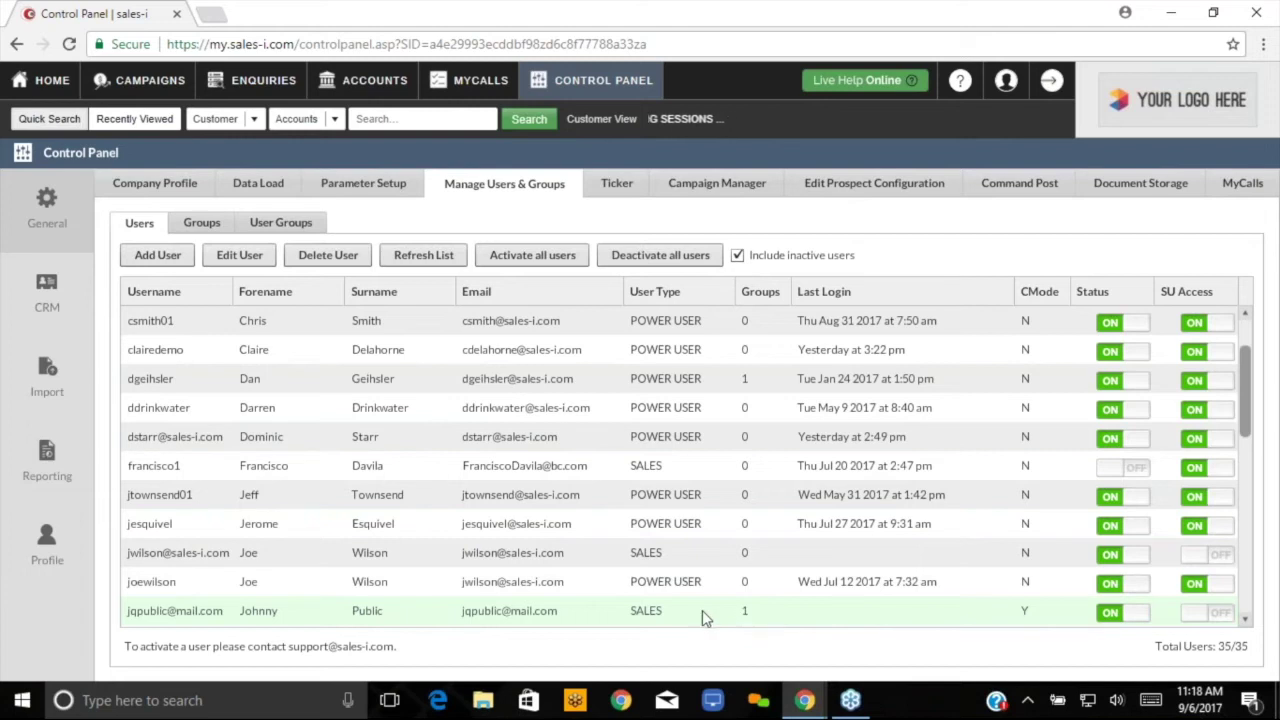
pyautogui.click(624, 614)
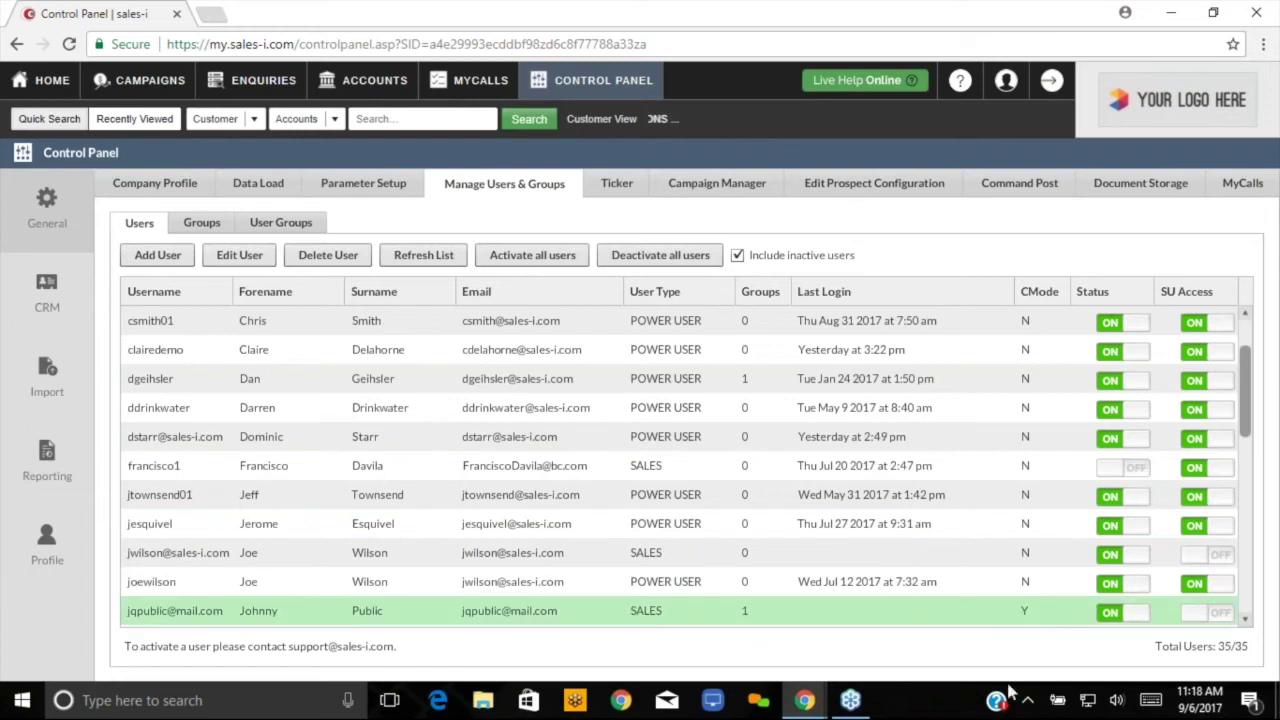